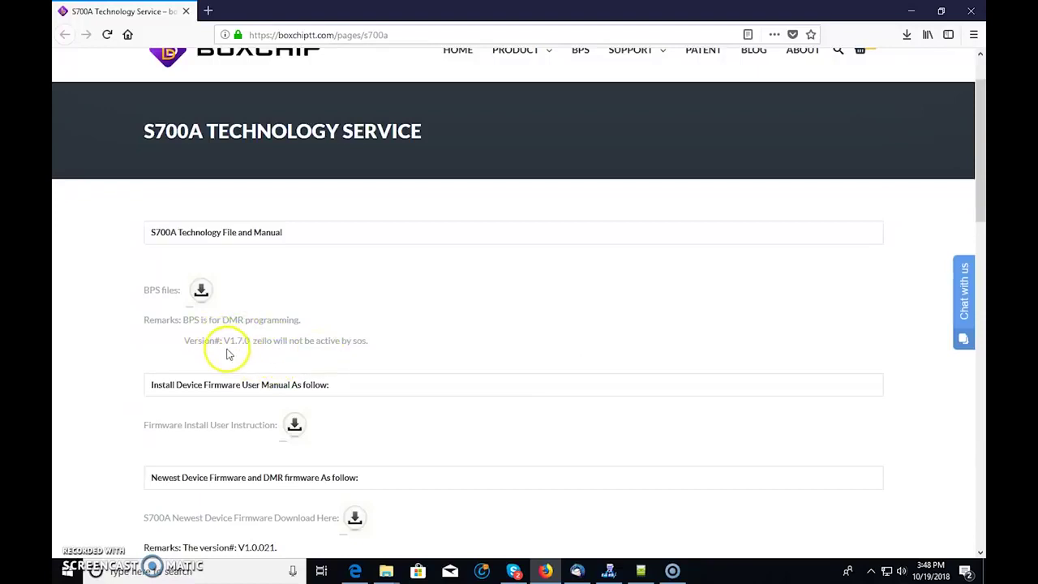
- Scroll to 'S700A Newest Device Firmware Download Here' and follow its link to Send Anywhere
scroll(414, 360, "down", 3)
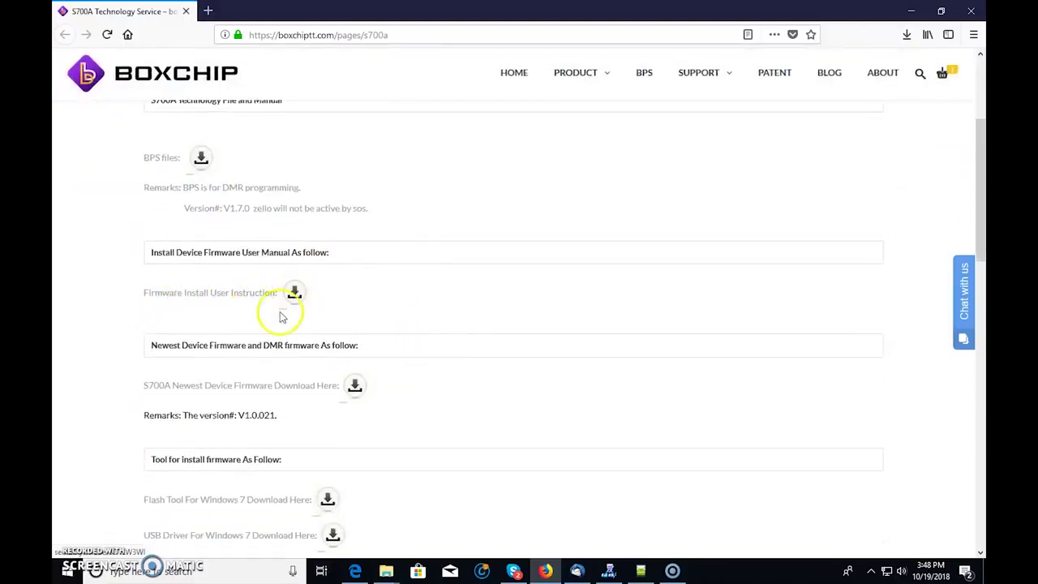
scroll(389, 329, "down", 2)
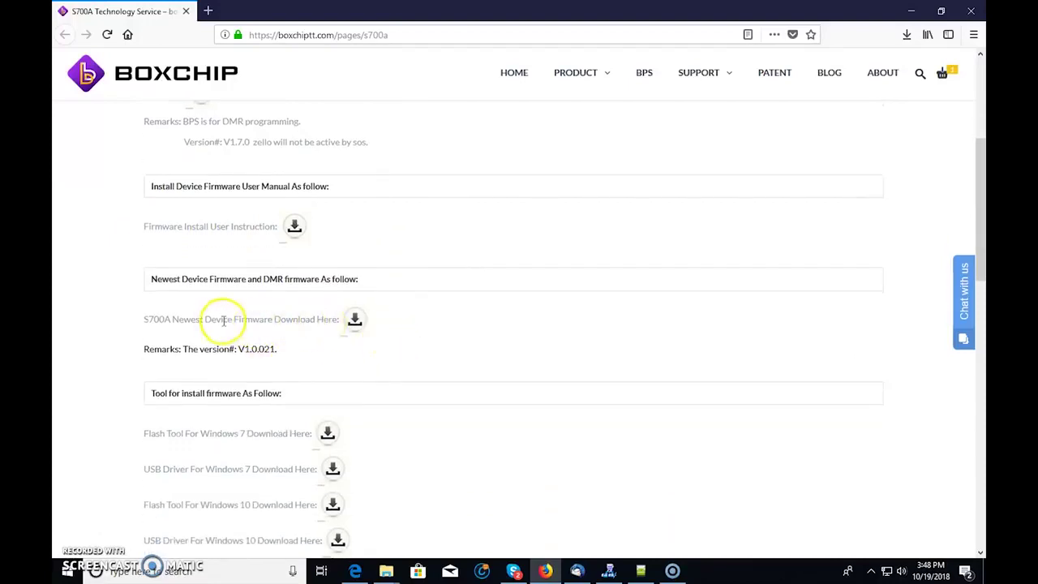
left_click(353, 320)
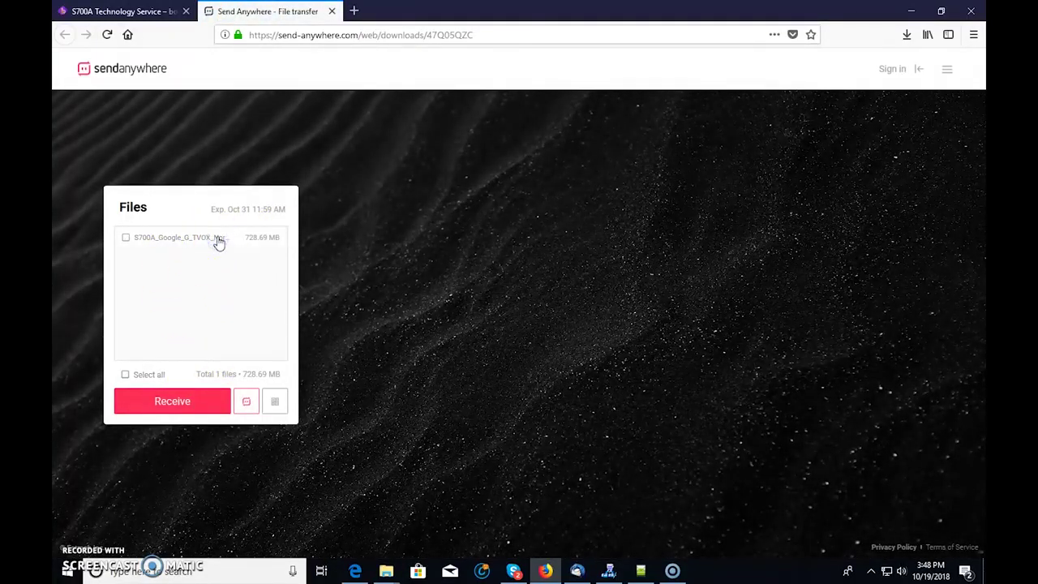
- Tick the S700A_Google_G_TVOX firmware file, start receiving it, and dismiss the Firefox prompt
left_click(180, 405)
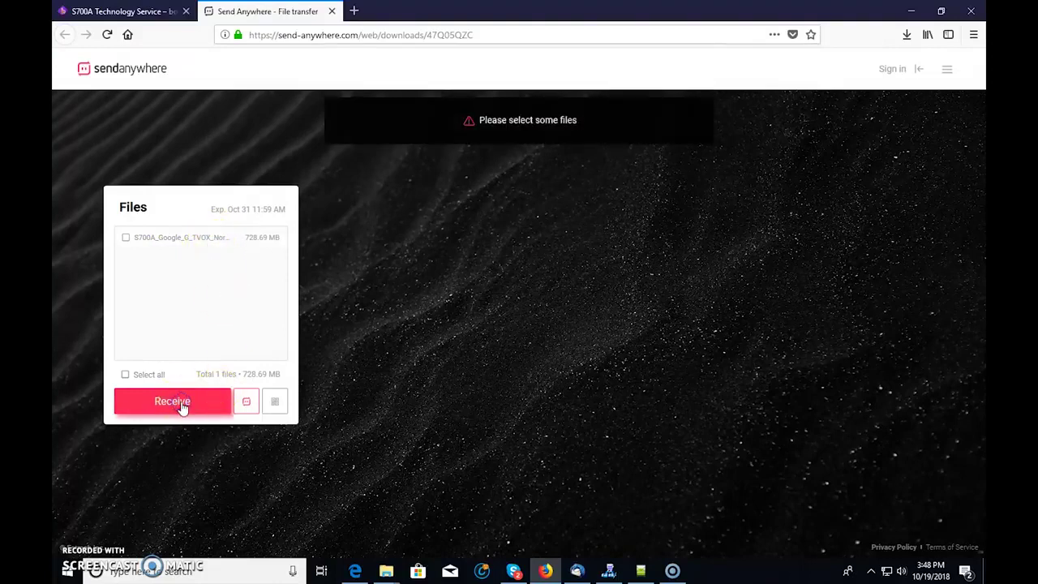
left_click(127, 240)
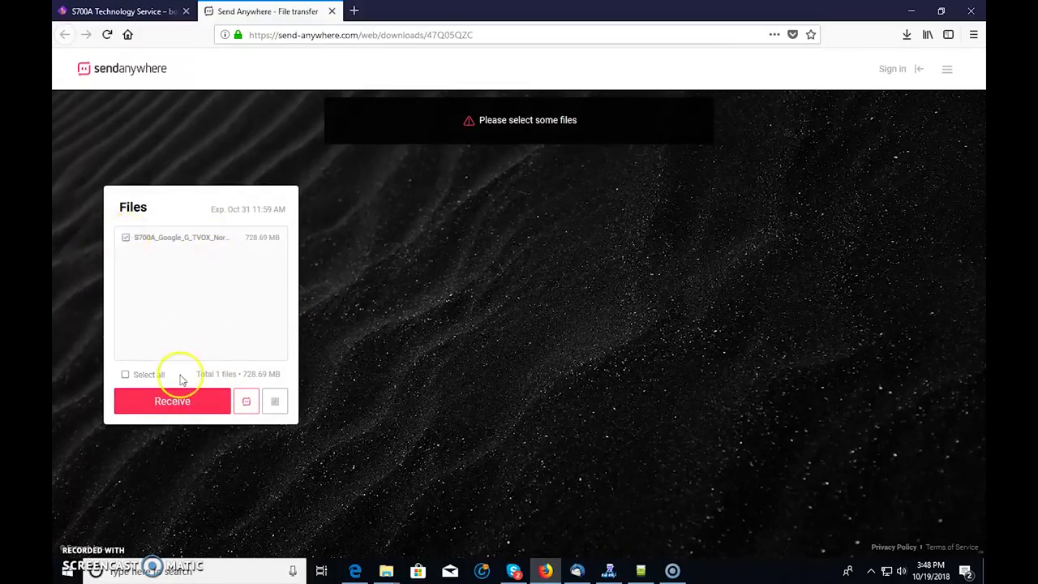
left_click(180, 399)
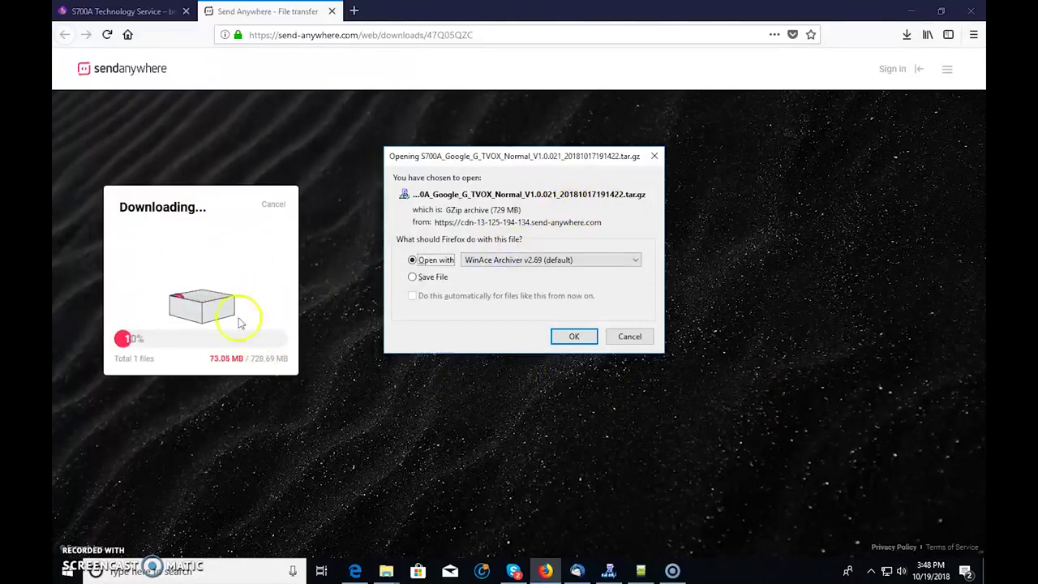
left_click(630, 337)
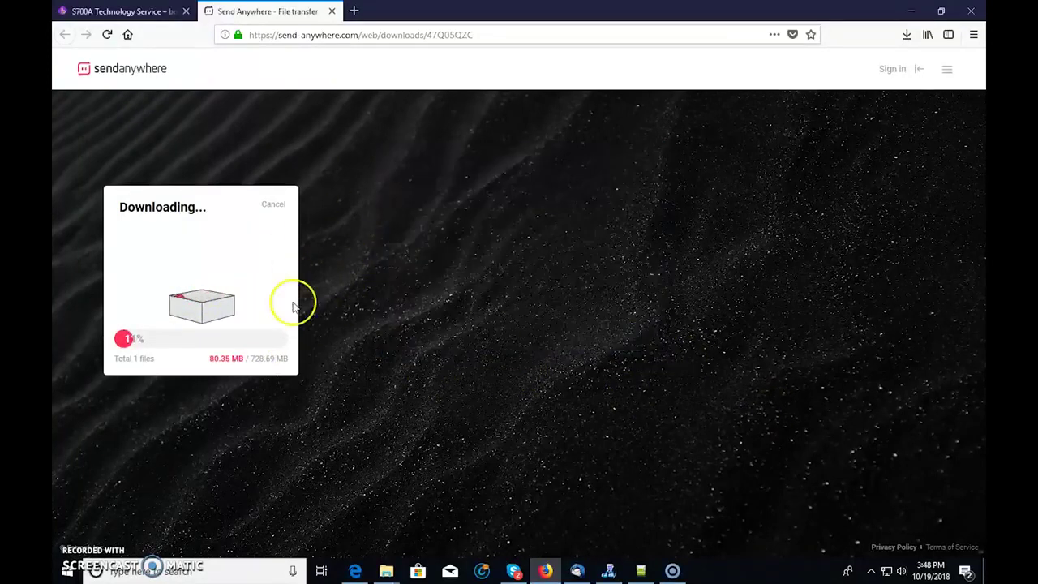
- Cancel the running firmware download, confirm with YES, and close the Send Anywhere tab
left_click(272, 207)
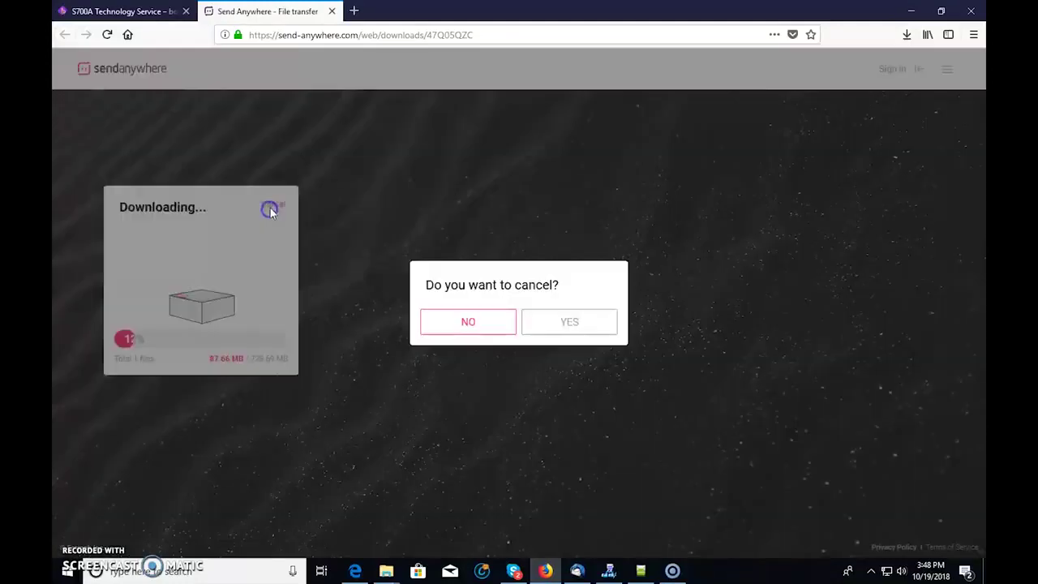
left_click(549, 322)
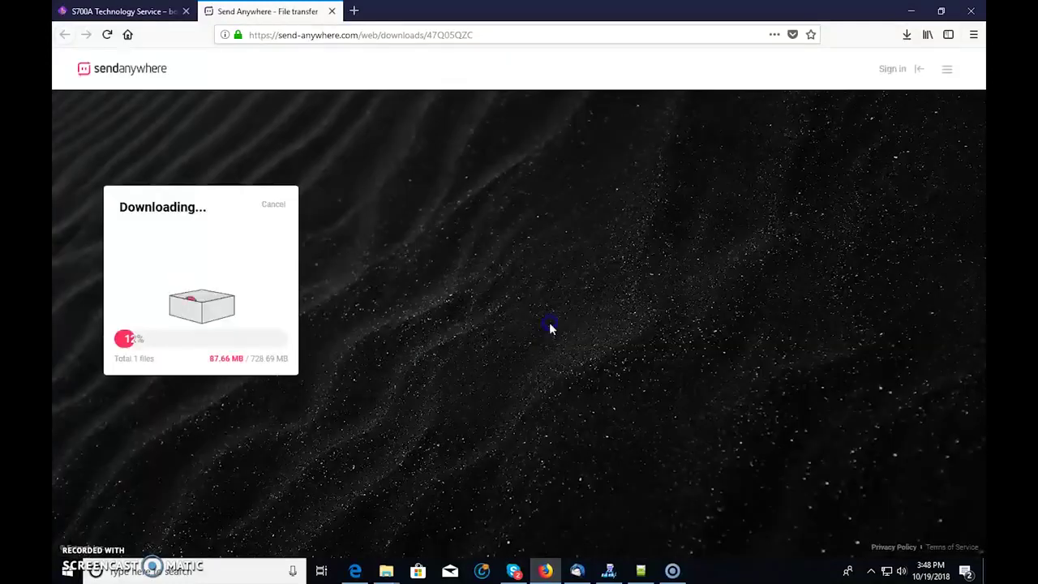
left_click(331, 11)
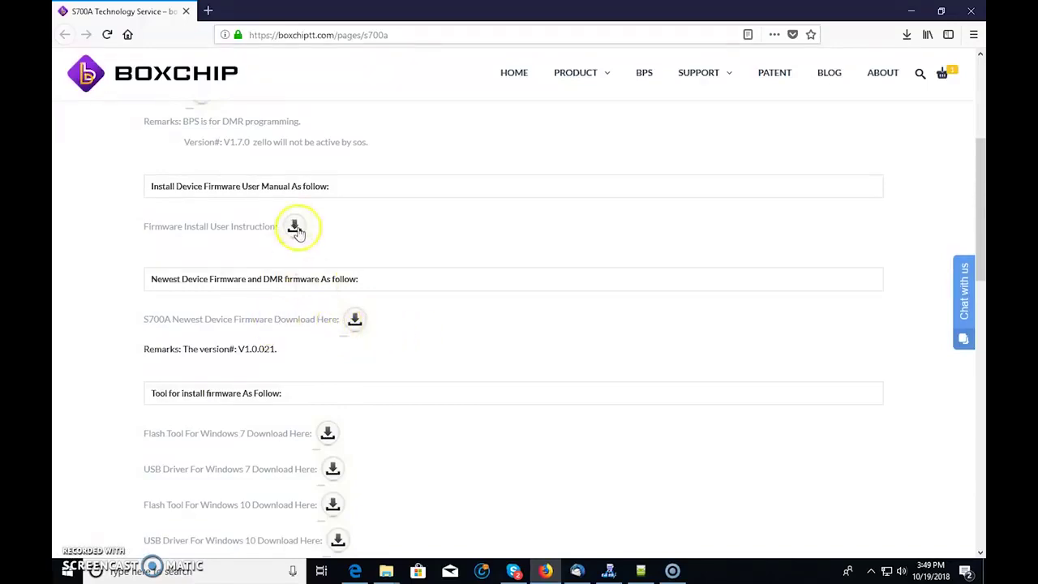
- Review the S700A downloads: firmware V1.0.021, flash tool and USB drivers for Windows 7/10
scroll(232, 278, "up", 3)
scroll(398, 348, "down", 6)
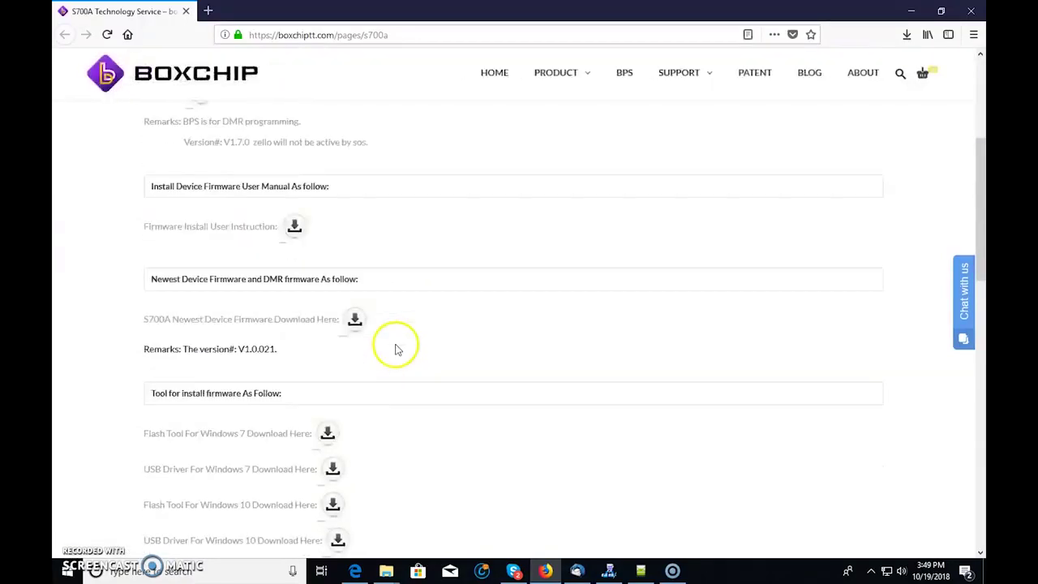
scroll(316, 328, "up", 1)
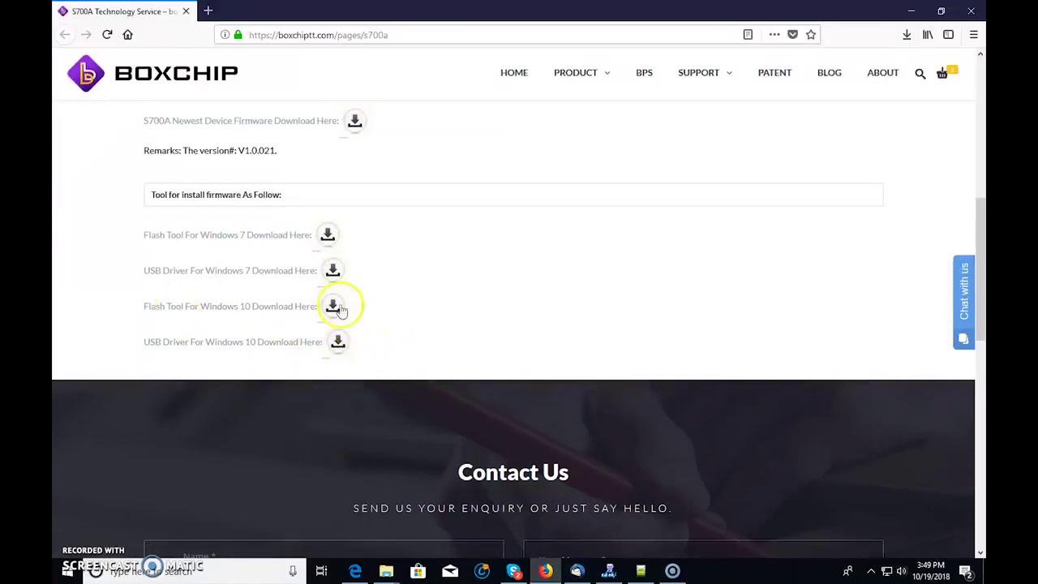
scroll(417, 355, "up", 3)
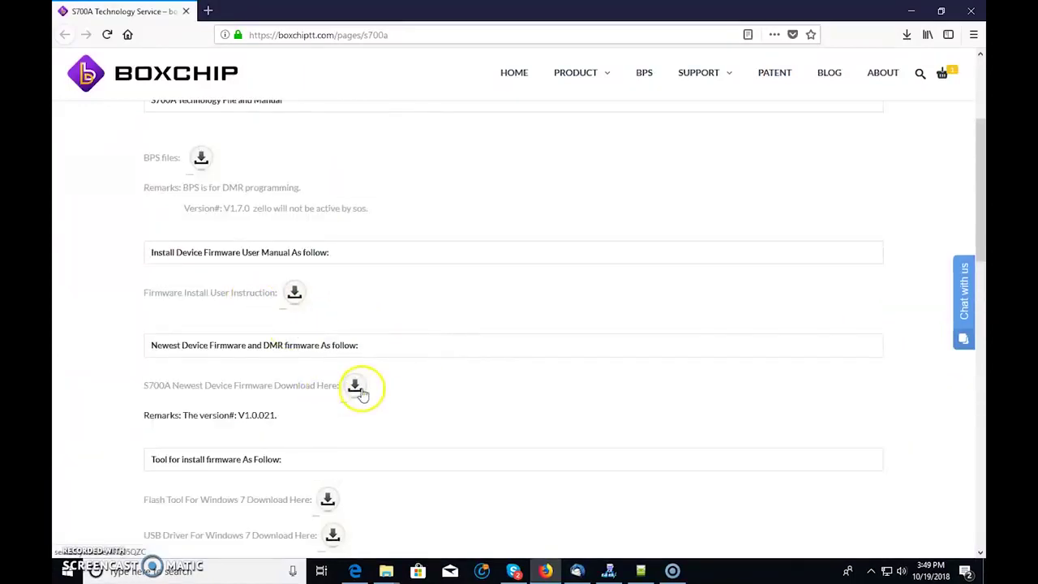
scroll(364, 388, "up", 2)
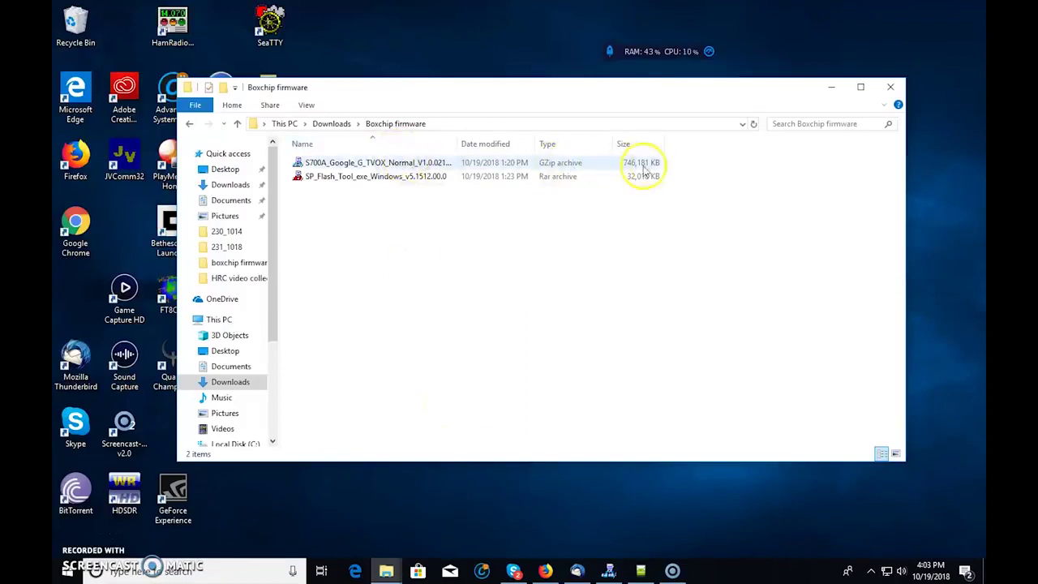
- Check the extracted files in the C:\boxchip firmware folder
left_click(384, 165)
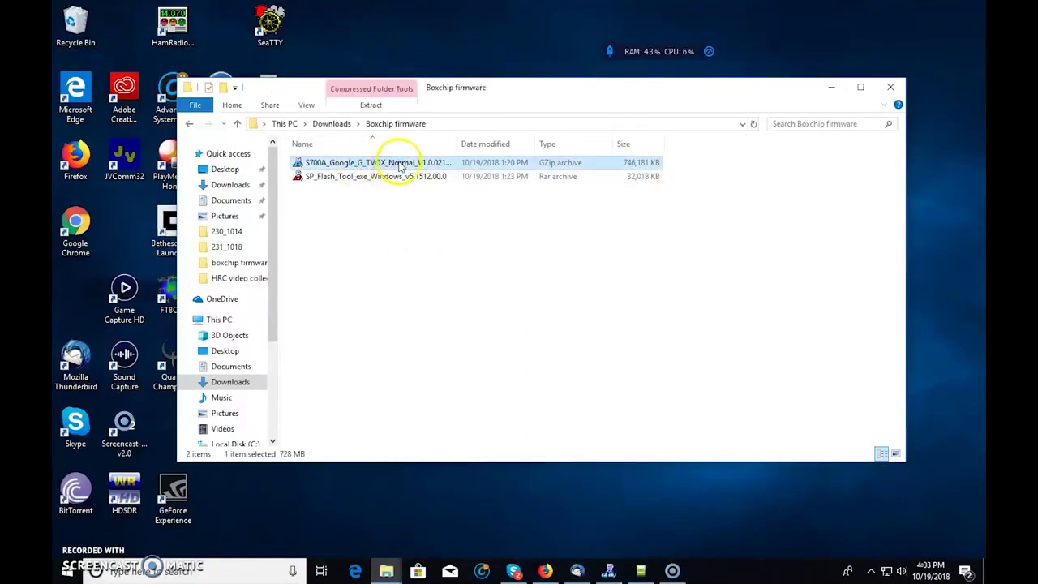
left_click(243, 443)
left_click(332, 218)
double_click(338, 219)
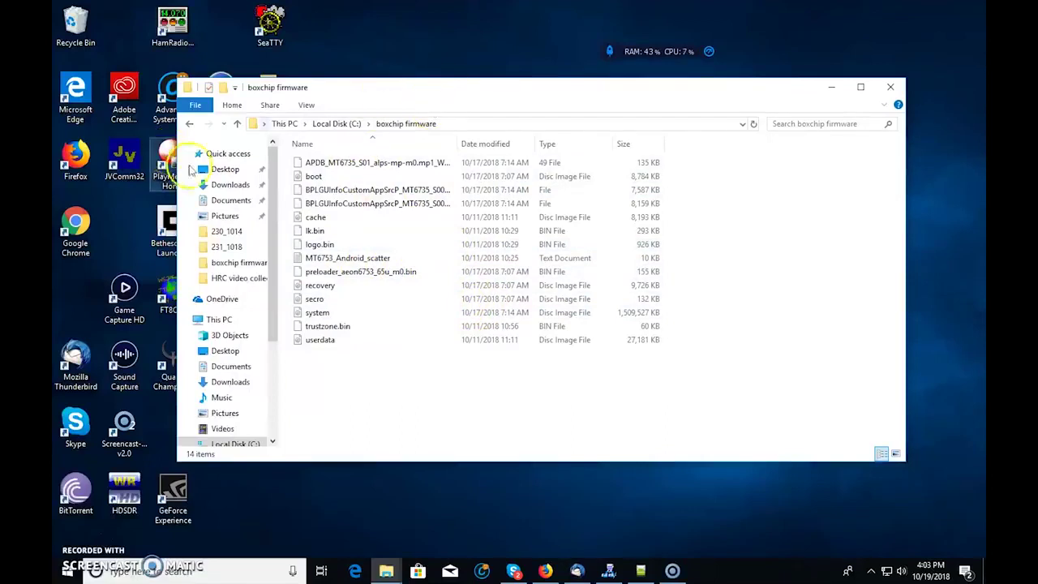
- Launch flash_tool from C:\flashtool s700a\SP_Flash_Tool\SP_Flash_Tool
left_click(236, 442)
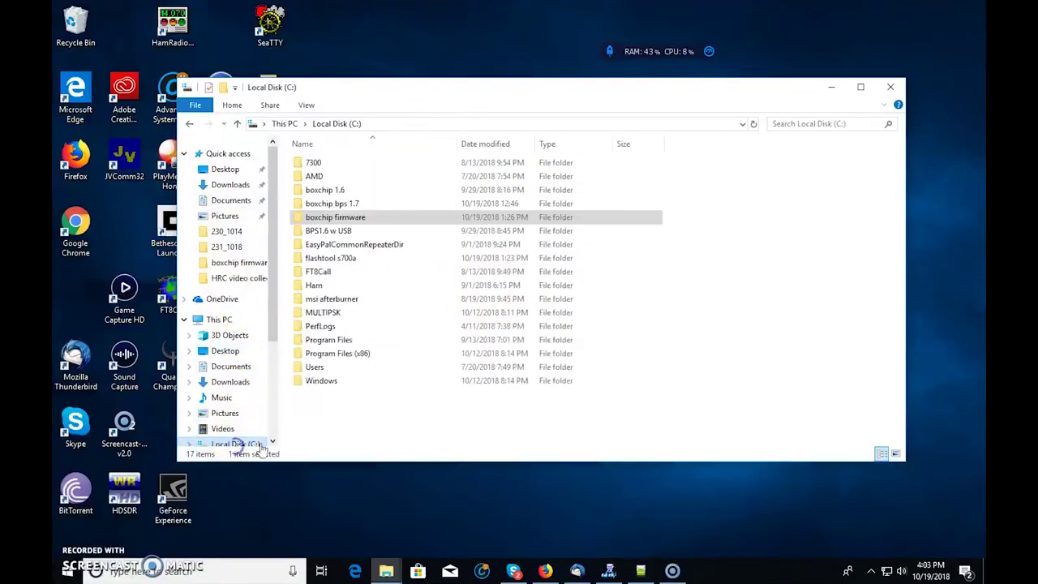
double_click(341, 258)
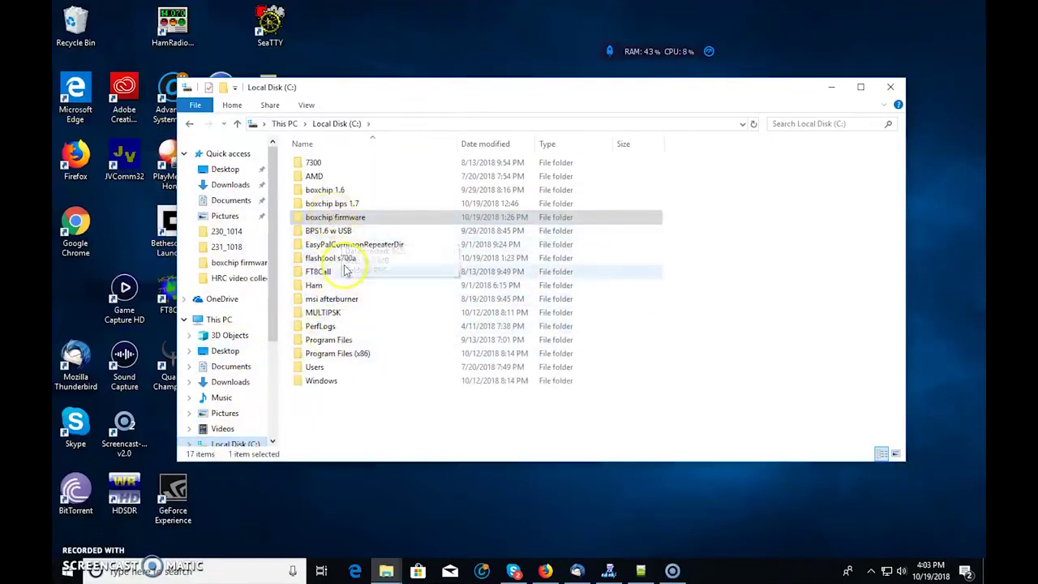
double_click(376, 162)
double_click(376, 163)
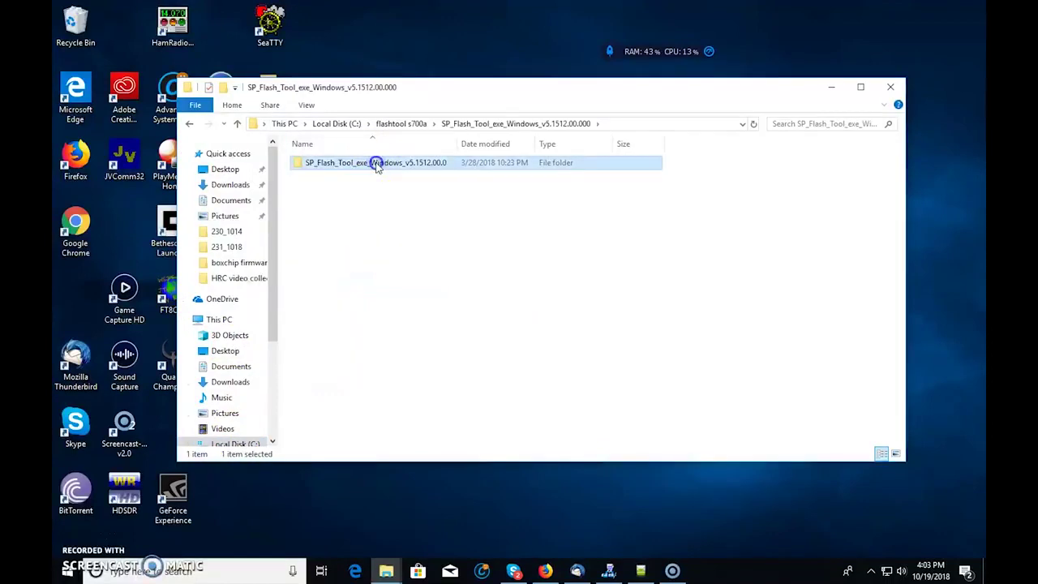
double_click(317, 327)
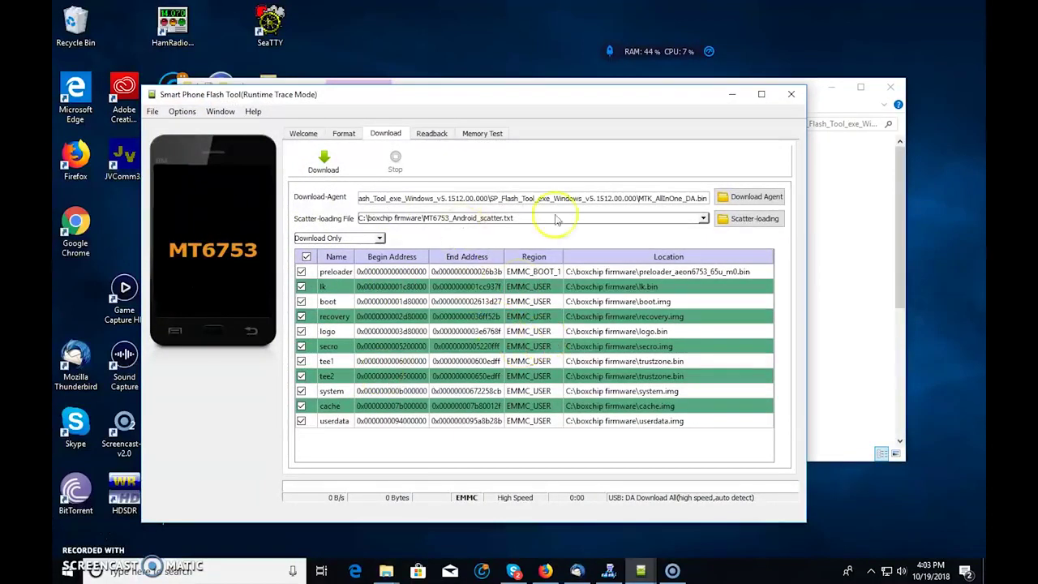
- Load MT6753_Android_scatter from C:\boxchip firmware as the scatter file
left_click(754, 219)
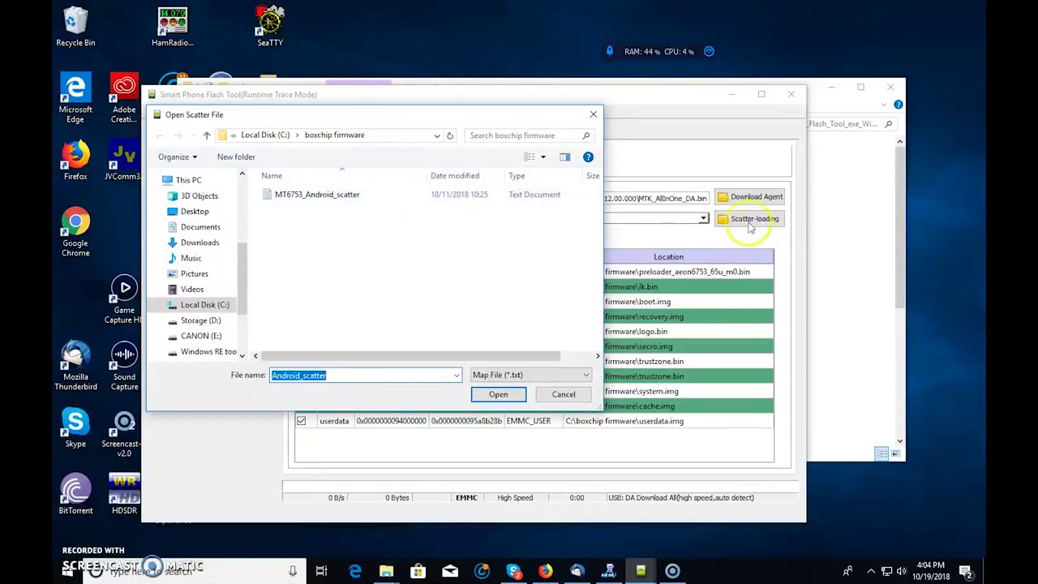
left_click(321, 196)
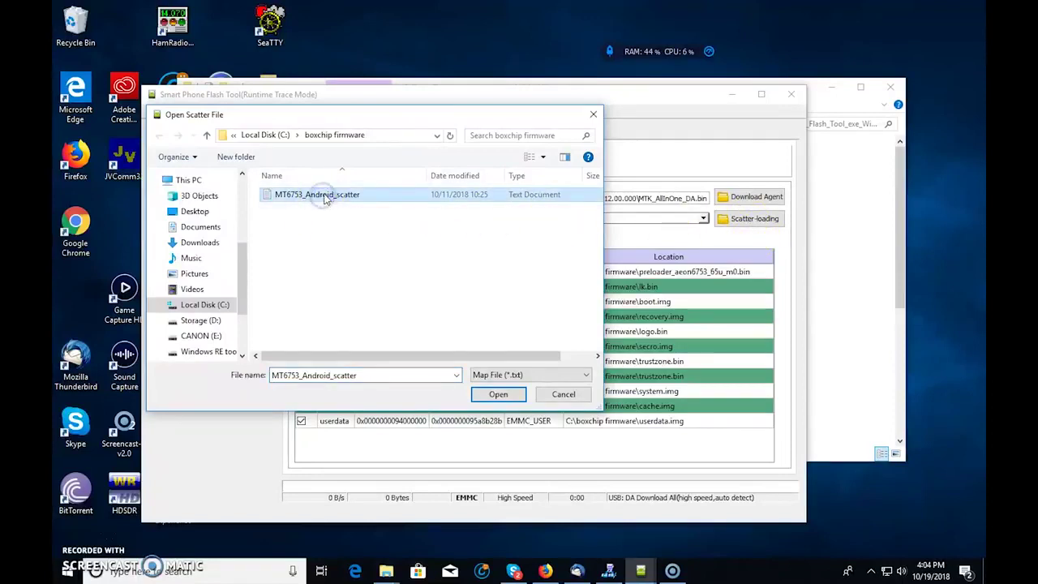
left_click(503, 401)
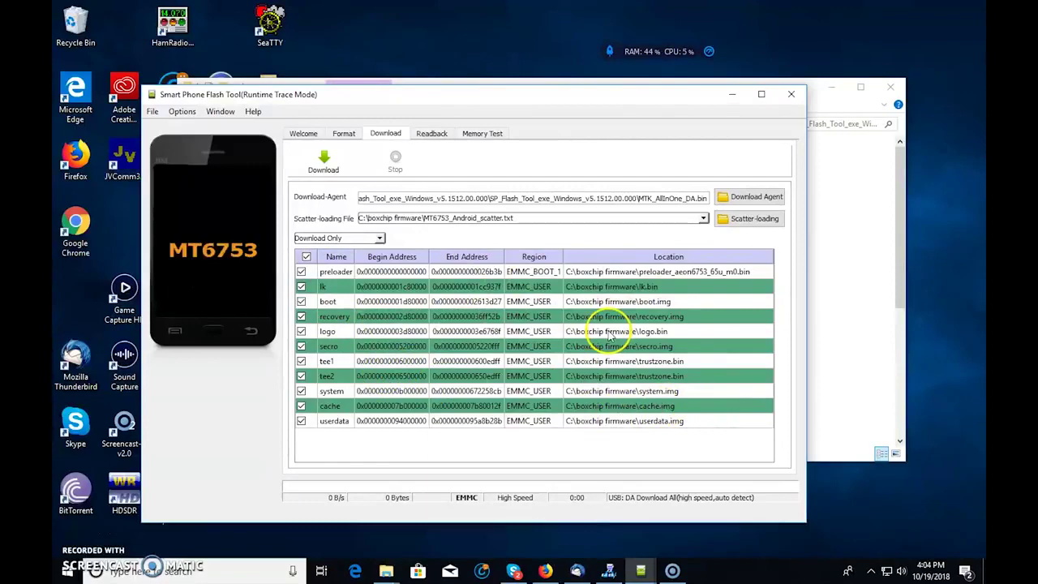
- Load MTK_AllInOne_DA.bin as the download agent and switch the mode to Firmware Upgrade
left_click(761, 203)
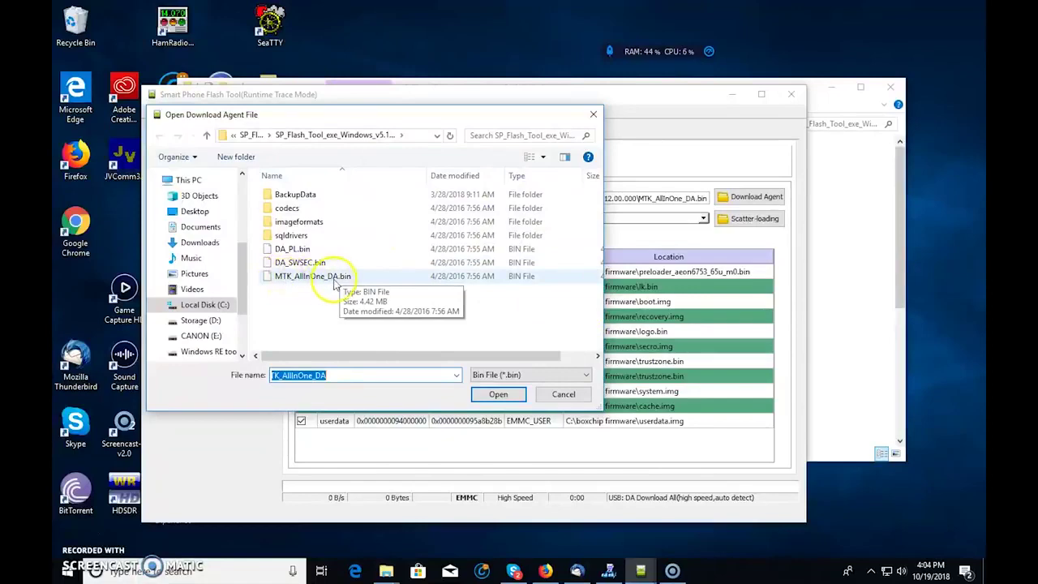
left_click(308, 277)
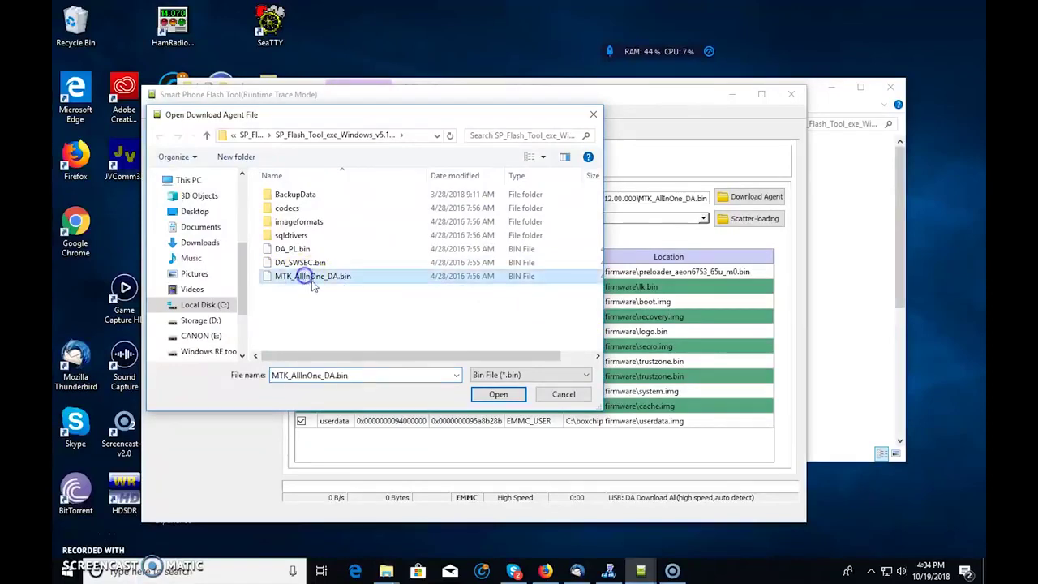
left_click(497, 394)
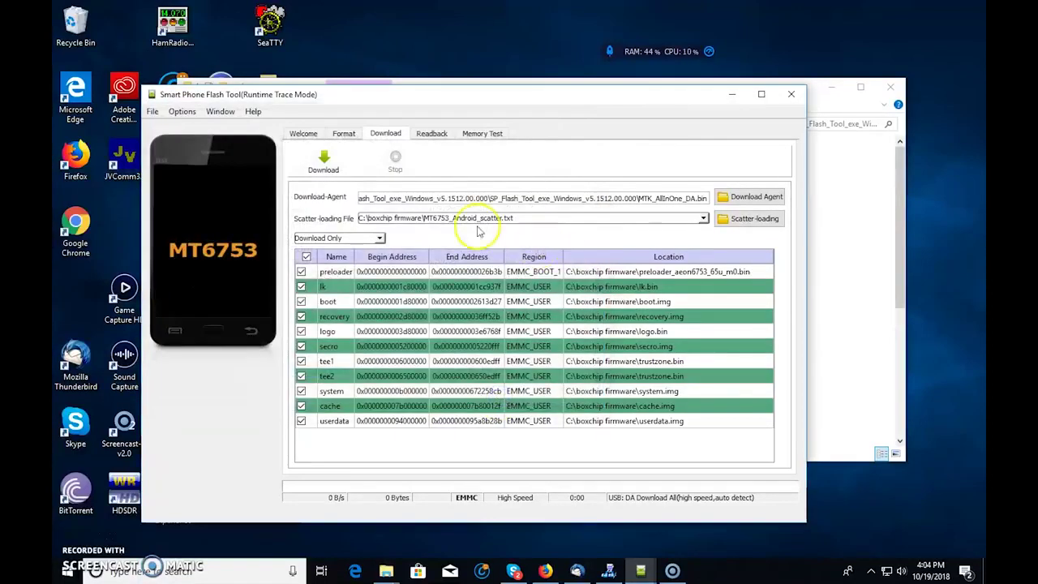
left_click(380, 239)
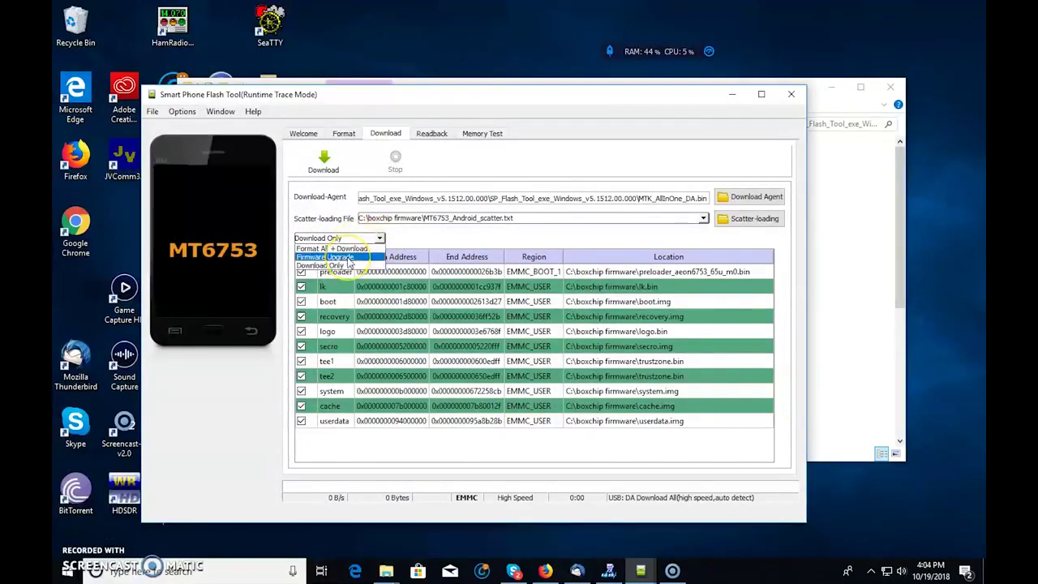
left_click(349, 257)
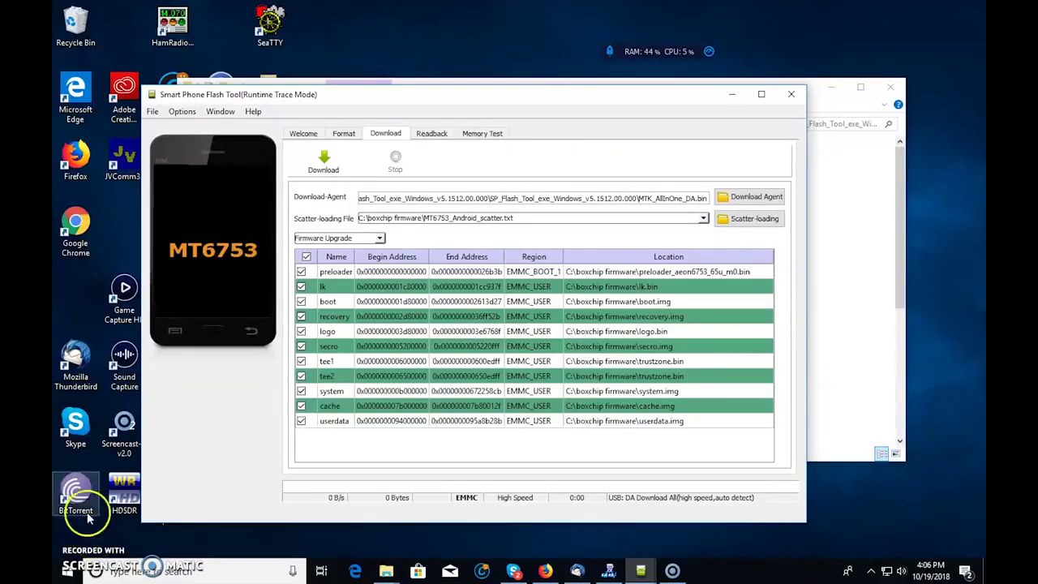
- Start flashing the firmware onto the connected S700A radio
left_click(324, 160)
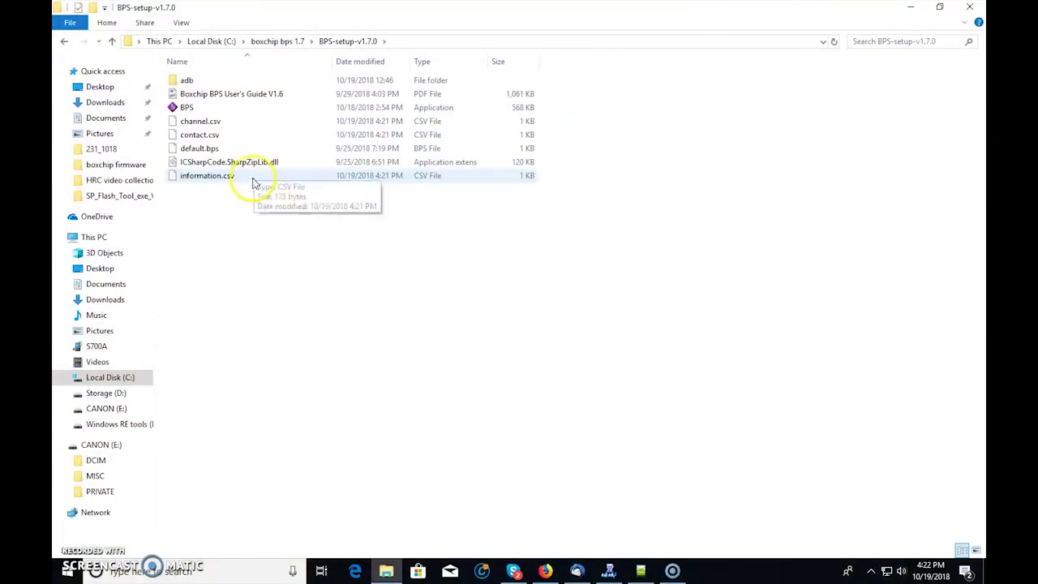
- Launch the BPS application from the BPS-setup-v1.7.0 folder
double_click(187, 107)
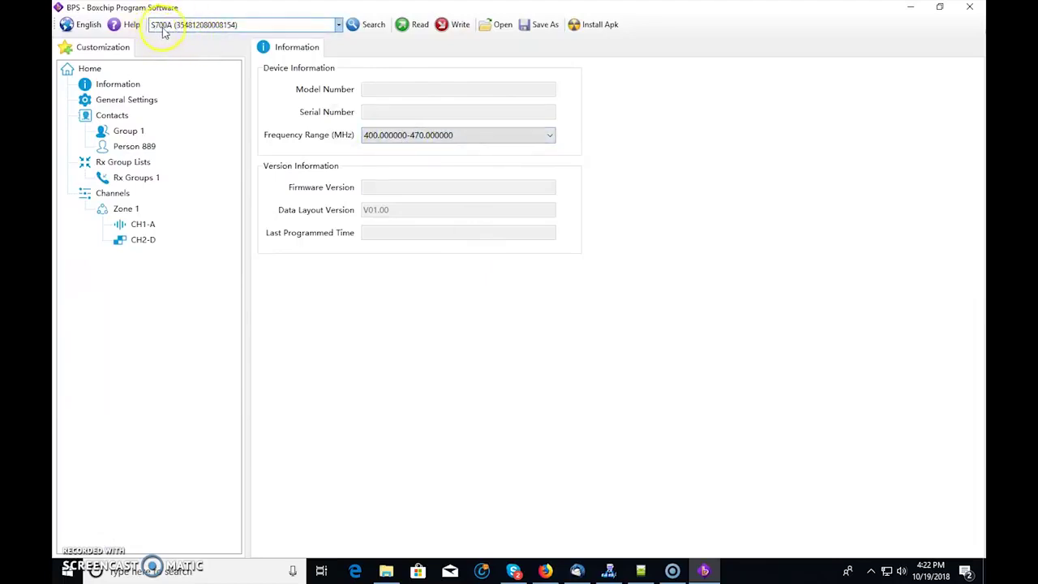
- Select S700A from the toolbar's device list
left_click(222, 26)
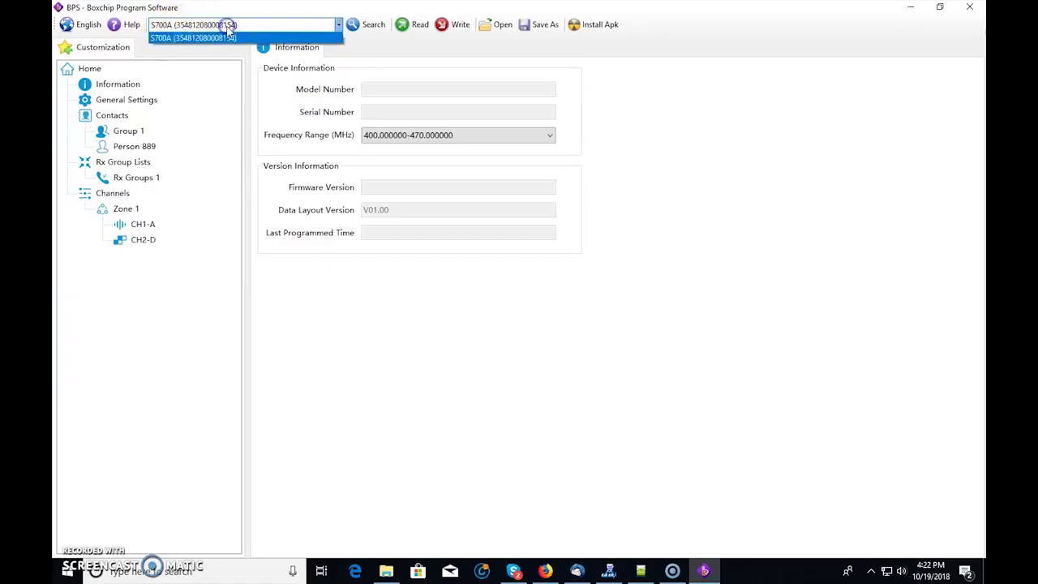
left_click(219, 34)
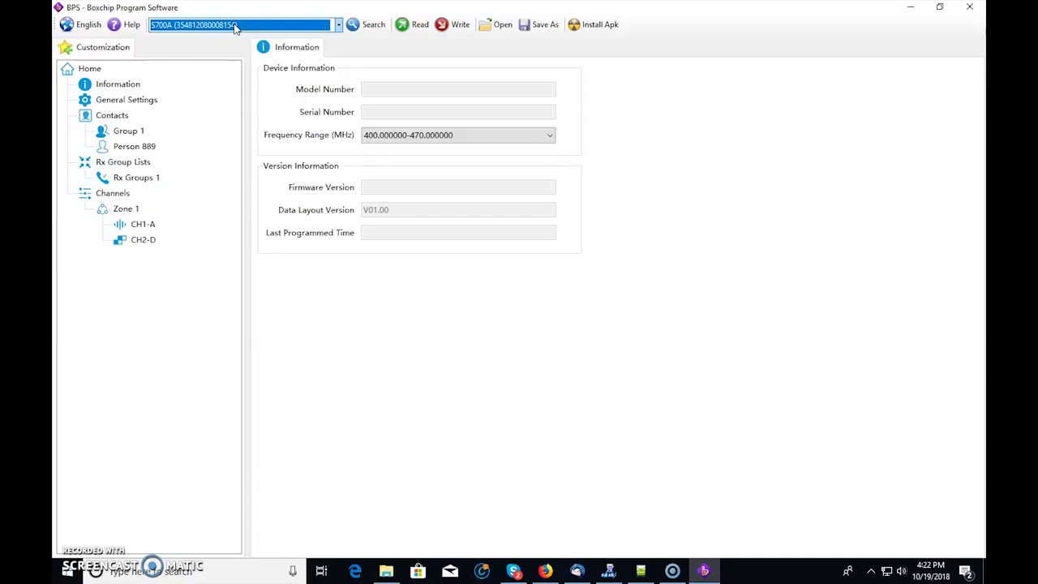
left_click(235, 29)
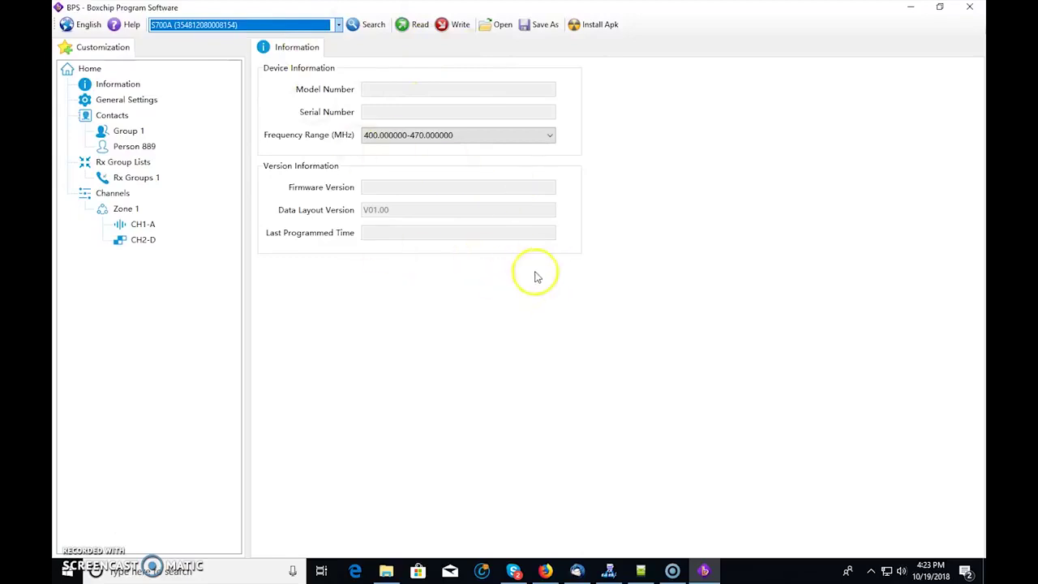
- Write the customization to the S700A, then read it back, acknowledging both success messages
left_click(459, 26)
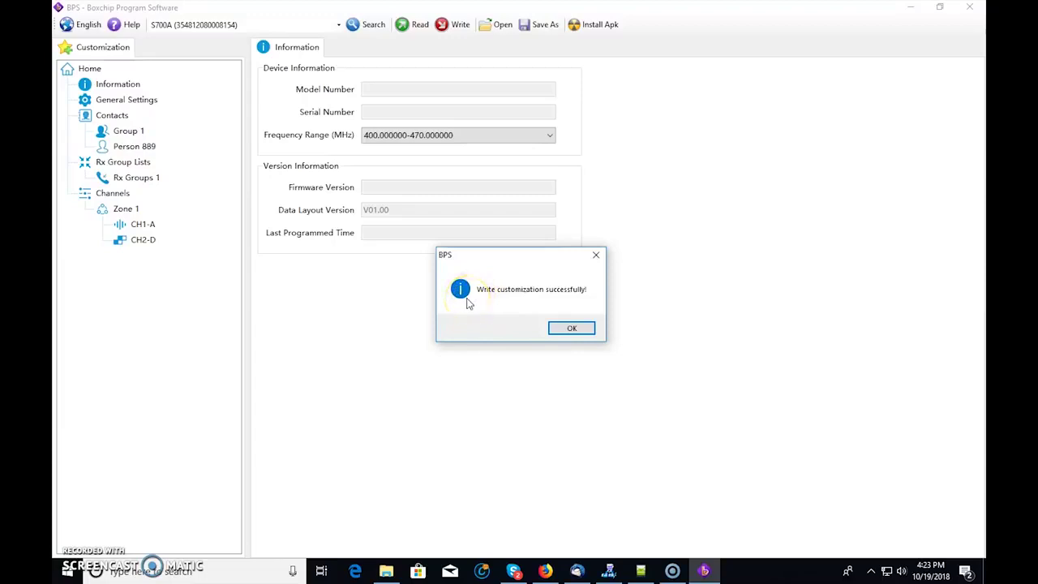
left_click(571, 328)
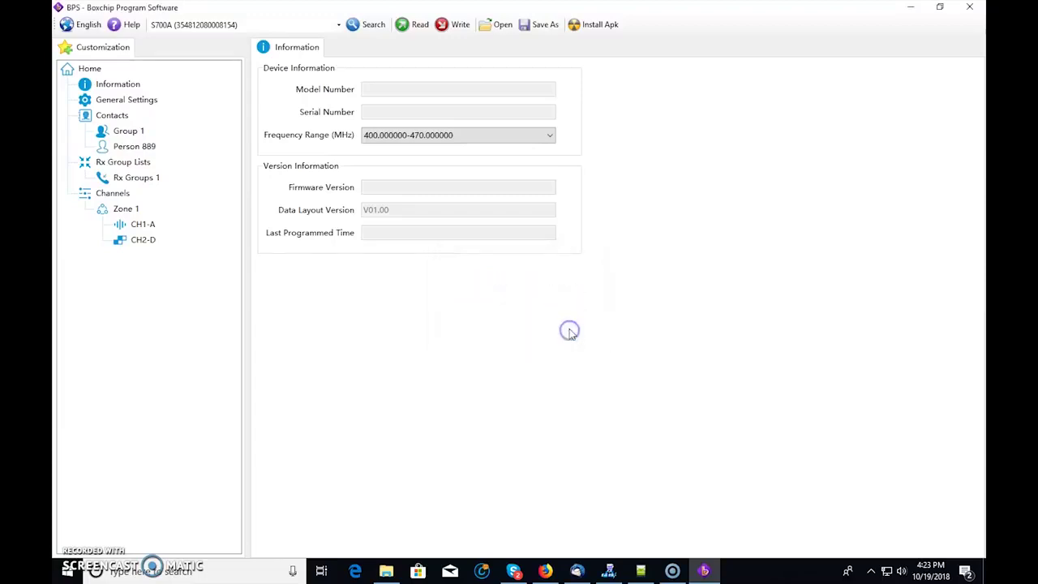
left_click(408, 27)
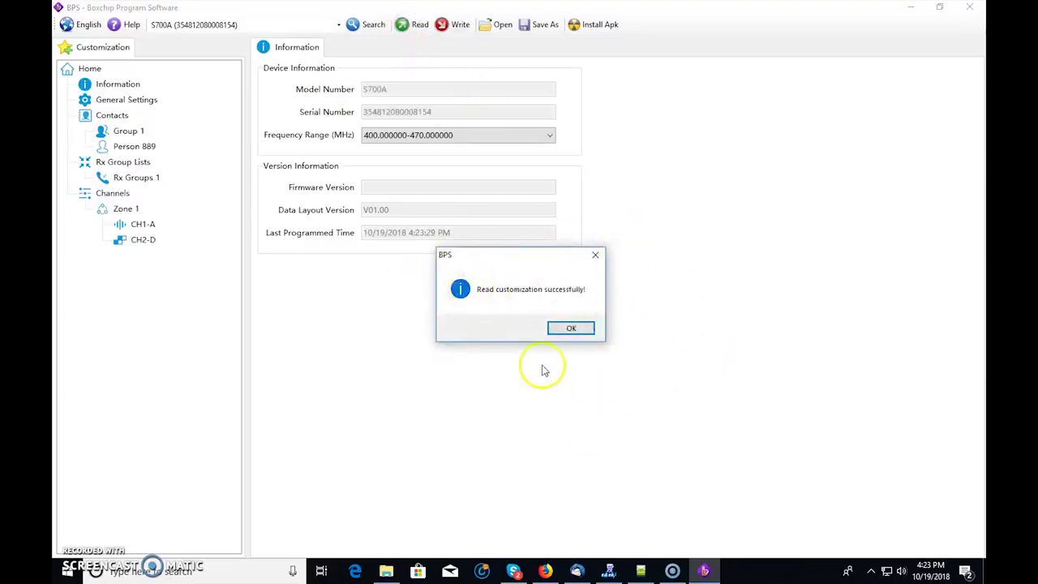
left_click(574, 330)
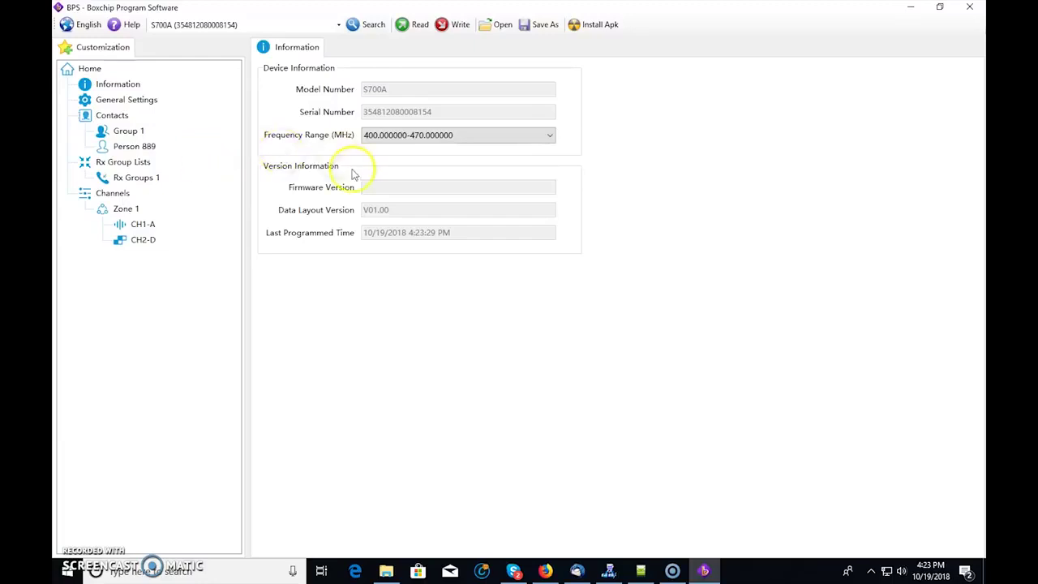
left_click(602, 28)
left_click(685, 266)
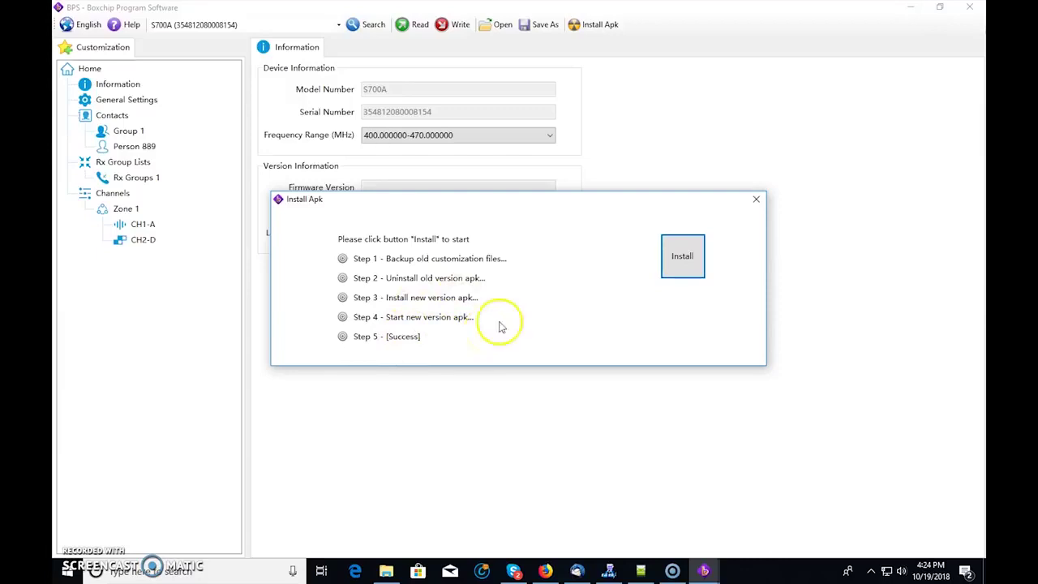
left_click(755, 200)
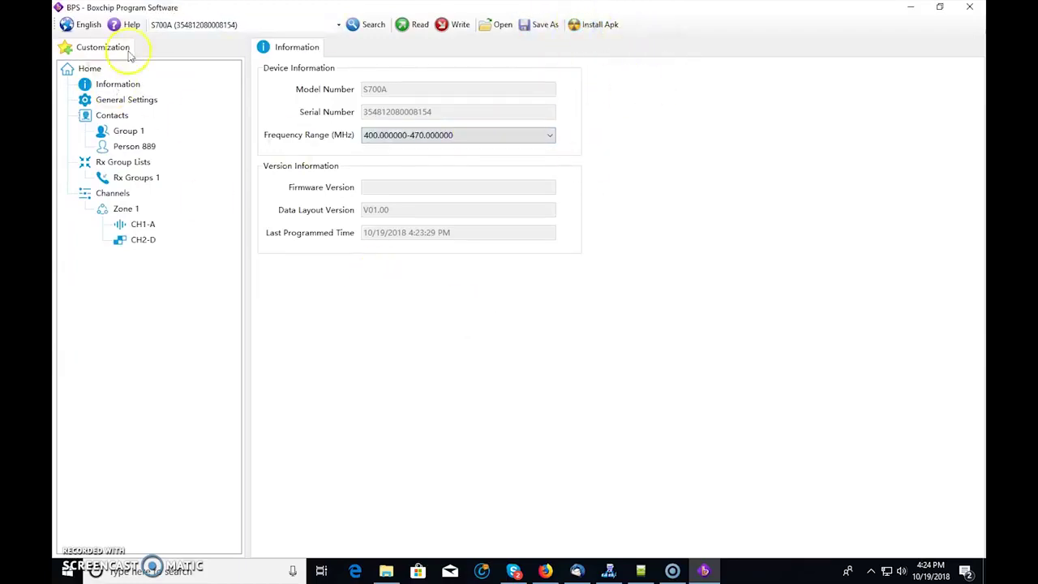
- In General Settings, replace the alias with a callsign, the Local ID with the operator's ID, and the user password
left_click(126, 99)
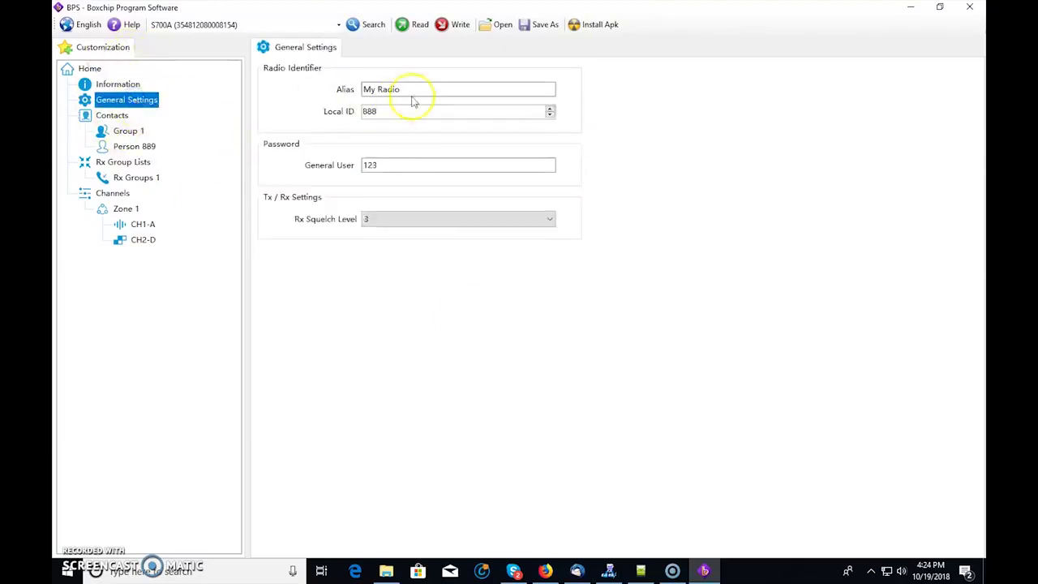
left_click(326, 93)
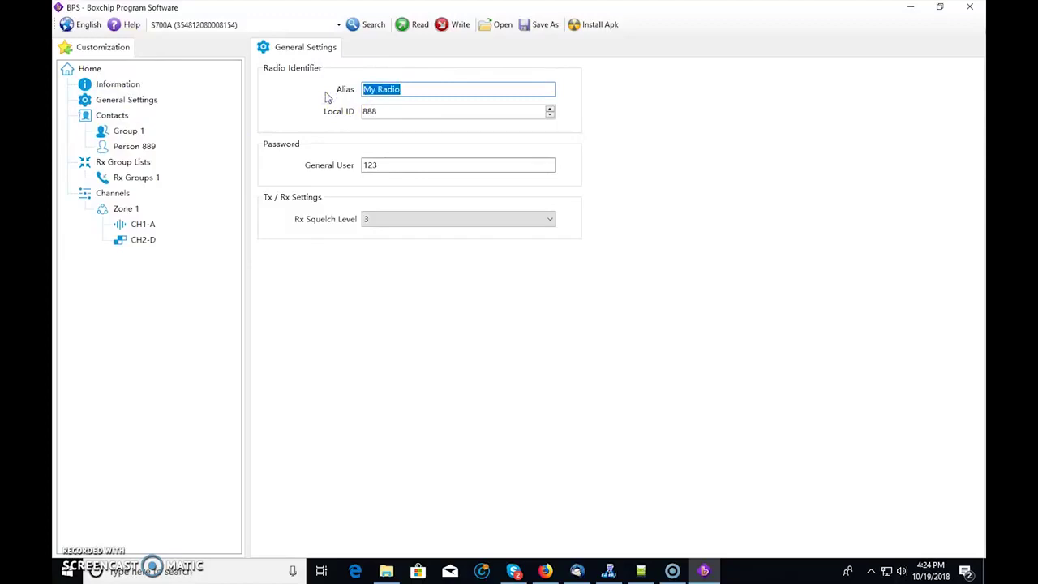
type("KJ4YZI")
left_click_drag(382, 111, 364, 110)
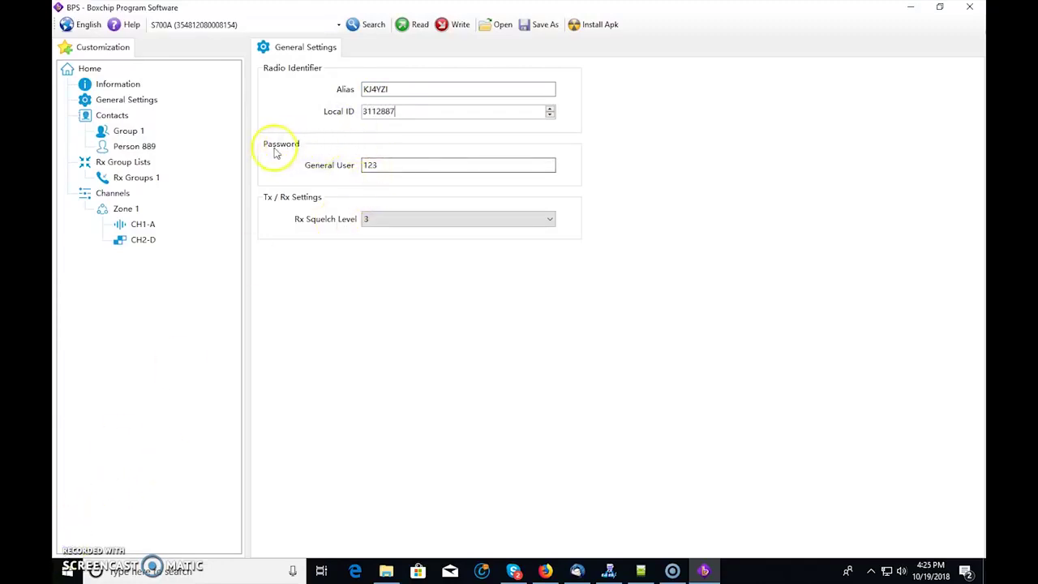
left_click_drag(378, 165, 343, 170)
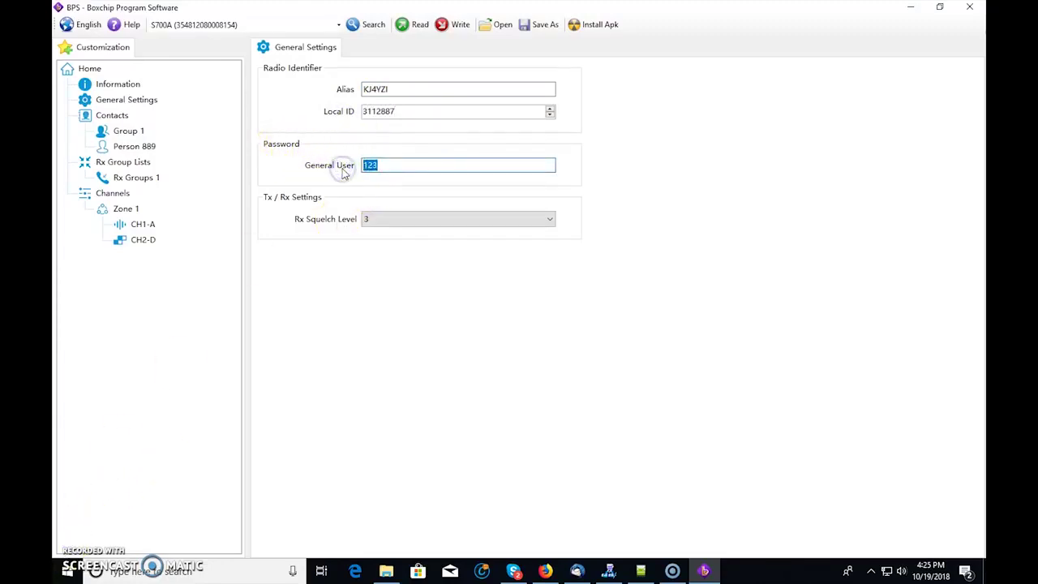
type("1")
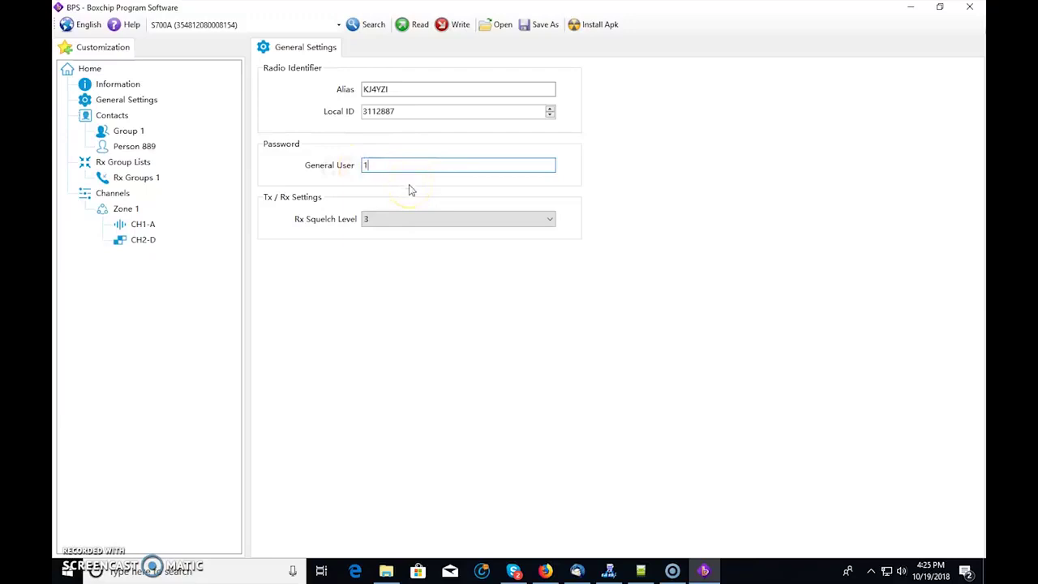
- Set the Rx Squelch Level to 2
left_click(452, 189)
left_click(378, 164)
left_click(549, 219)
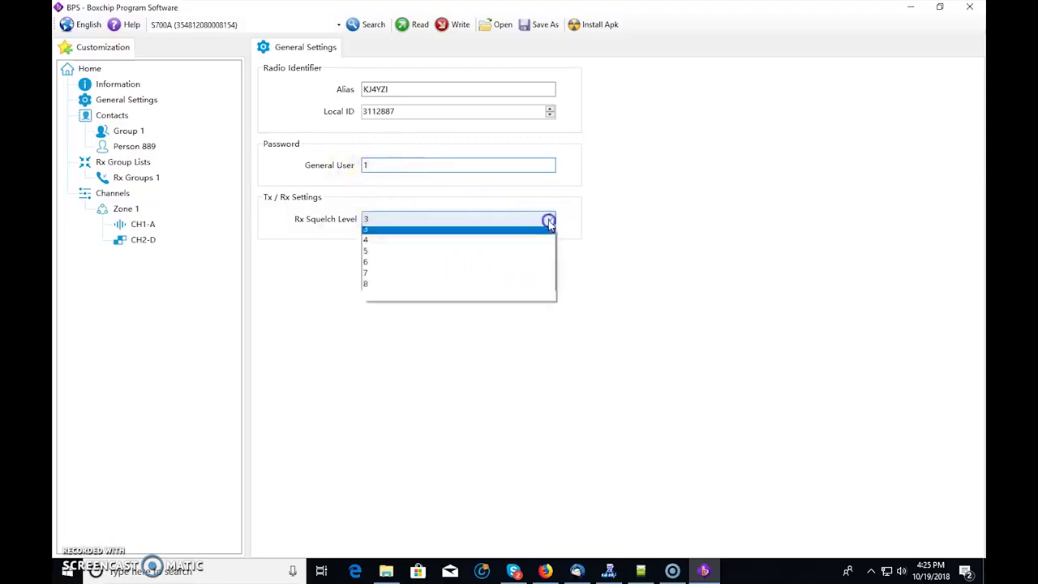
left_click(385, 255)
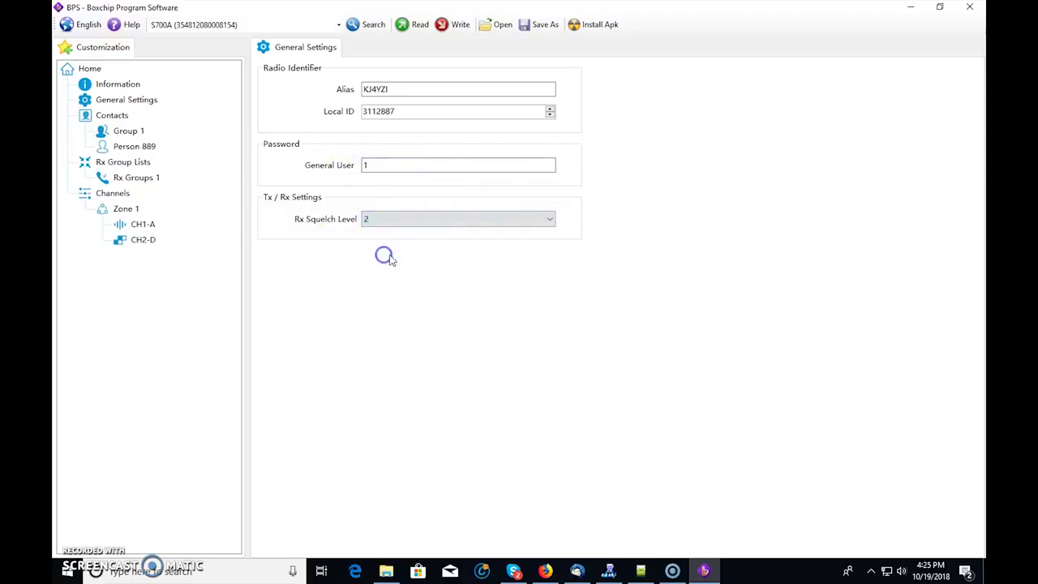
left_click(113, 118)
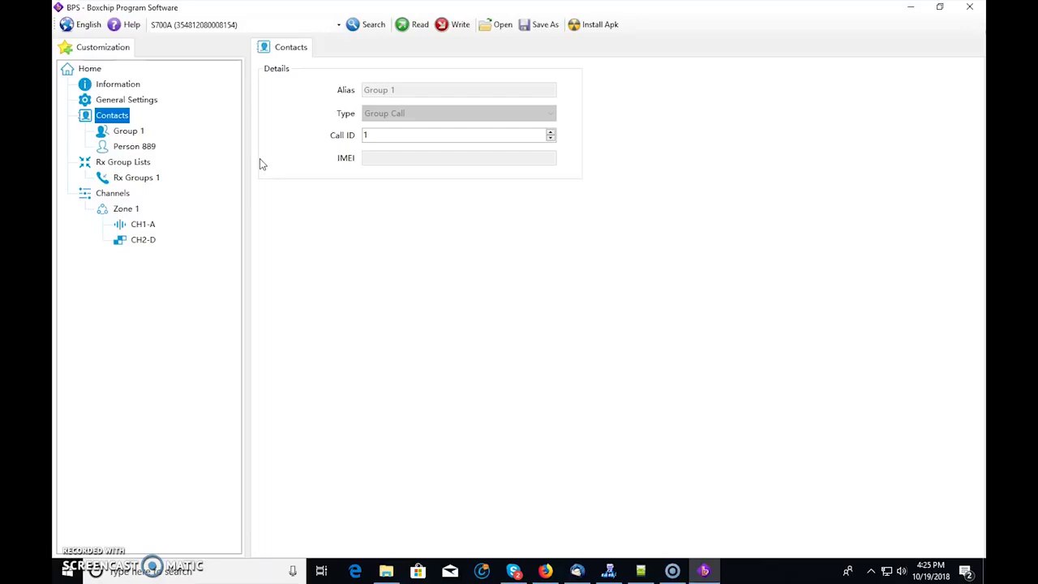
- Delete the Person 889 contact and the CH2-D digital channel
left_click(130, 131)
left_click(120, 117)
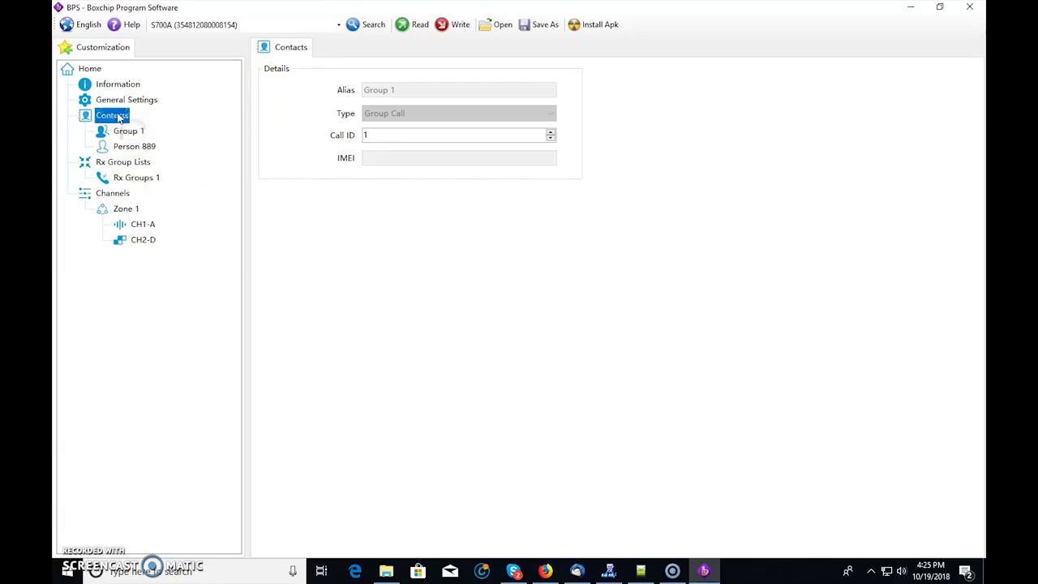
left_click(145, 149)
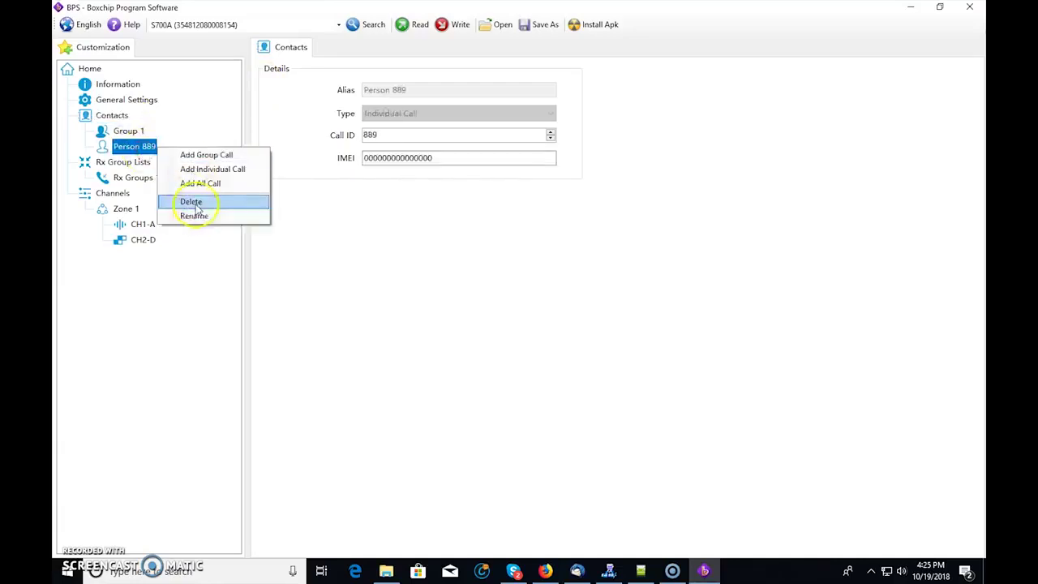
left_click(193, 201)
left_click(143, 225)
right_click(156, 226)
left_click(202, 265)
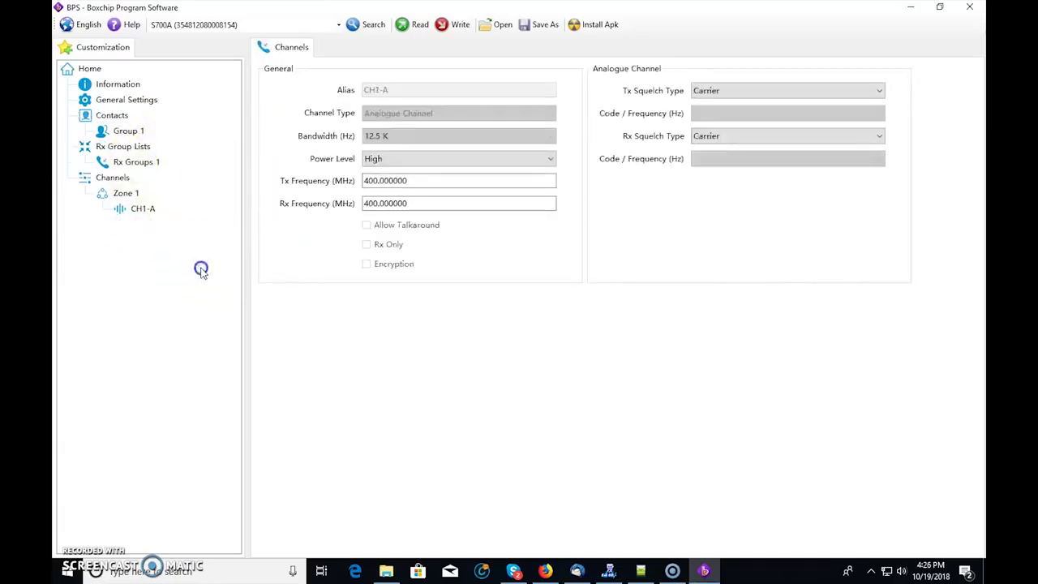
- Add a second group-call contact alongside Group 1
left_click(127, 118)
left_click(128, 132)
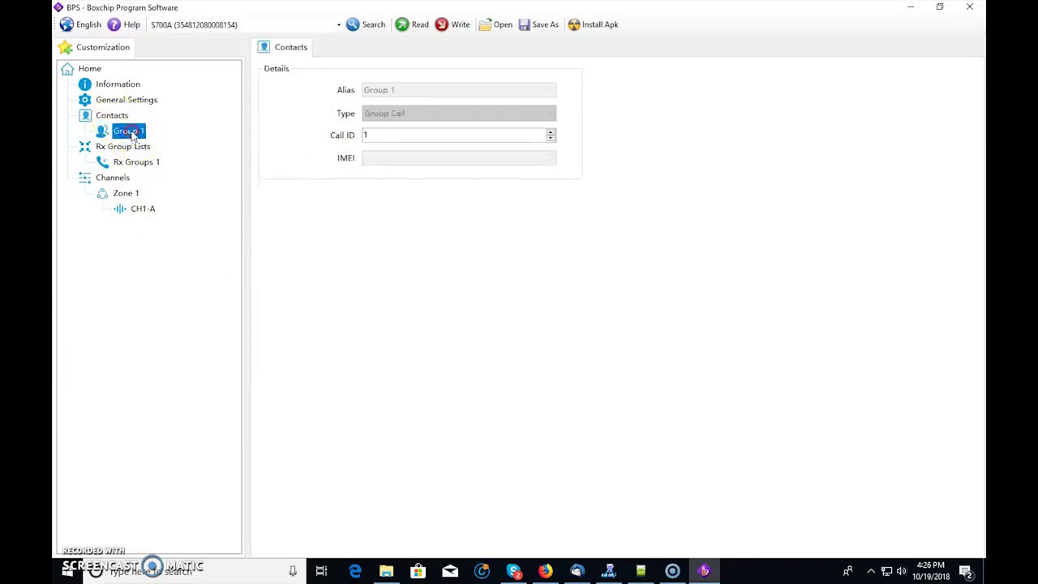
right_click(144, 132)
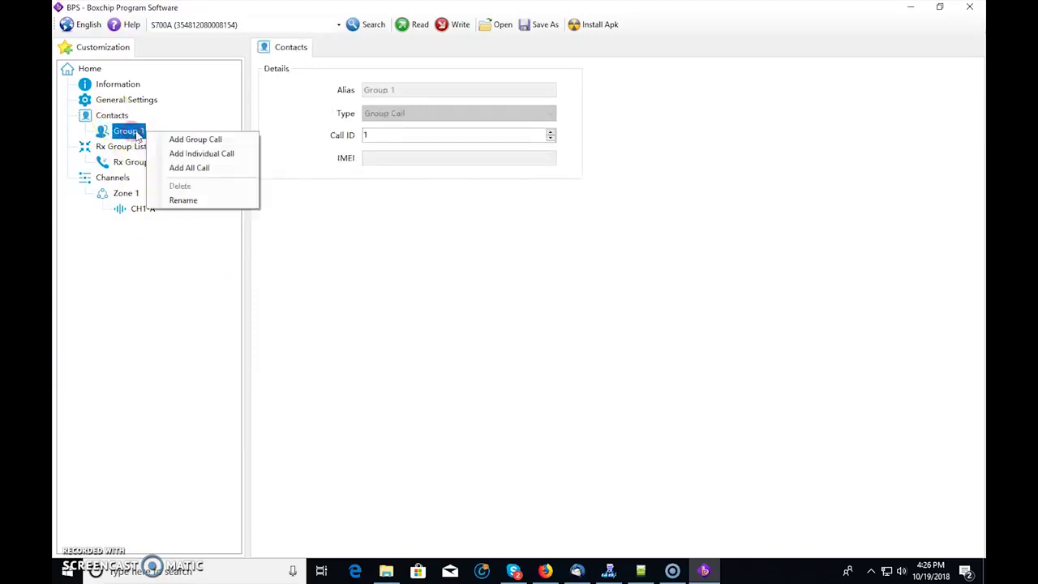
left_click(196, 140)
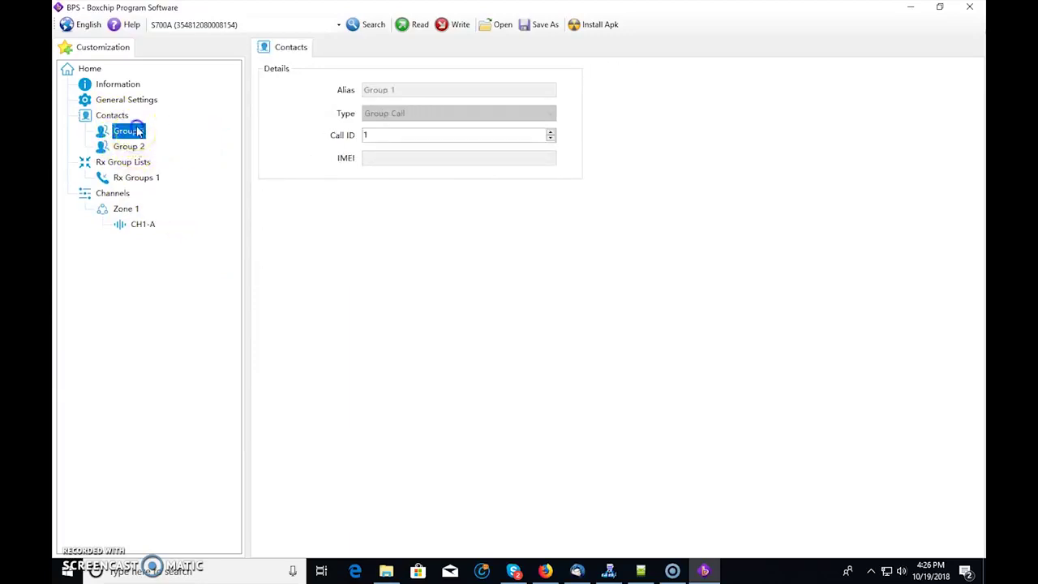
left_click(347, 135)
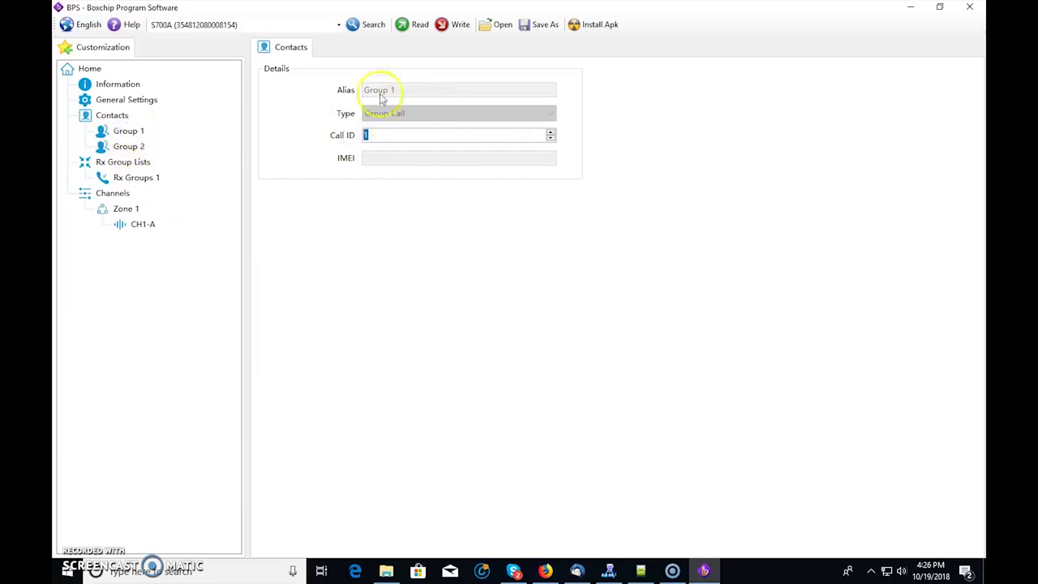
- Rename Group 1 to TAC310 with Call ID 310
right_click(120, 132)
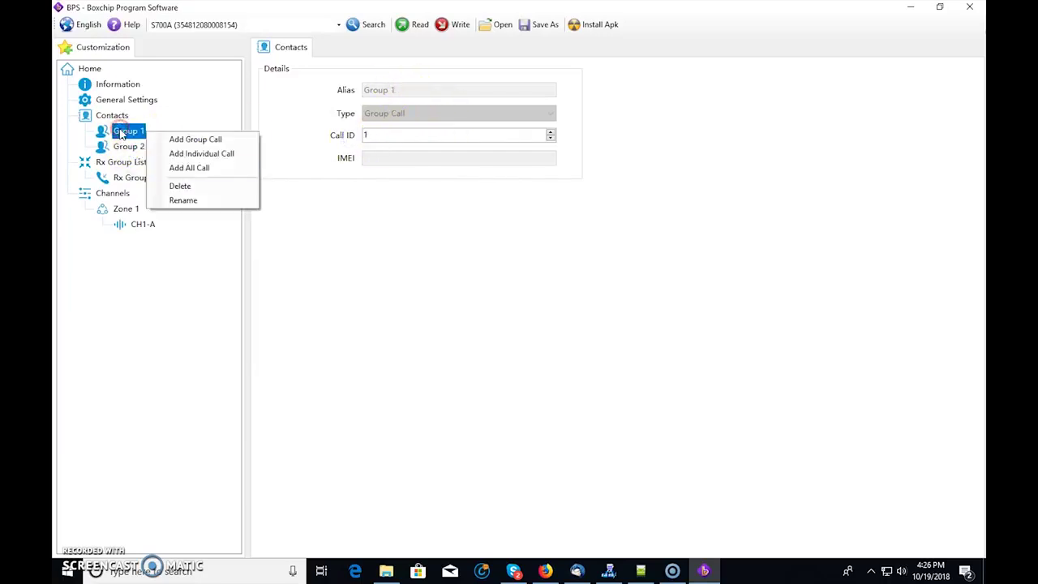
left_click(183, 200)
type("TAC310")
left_click(142, 149)
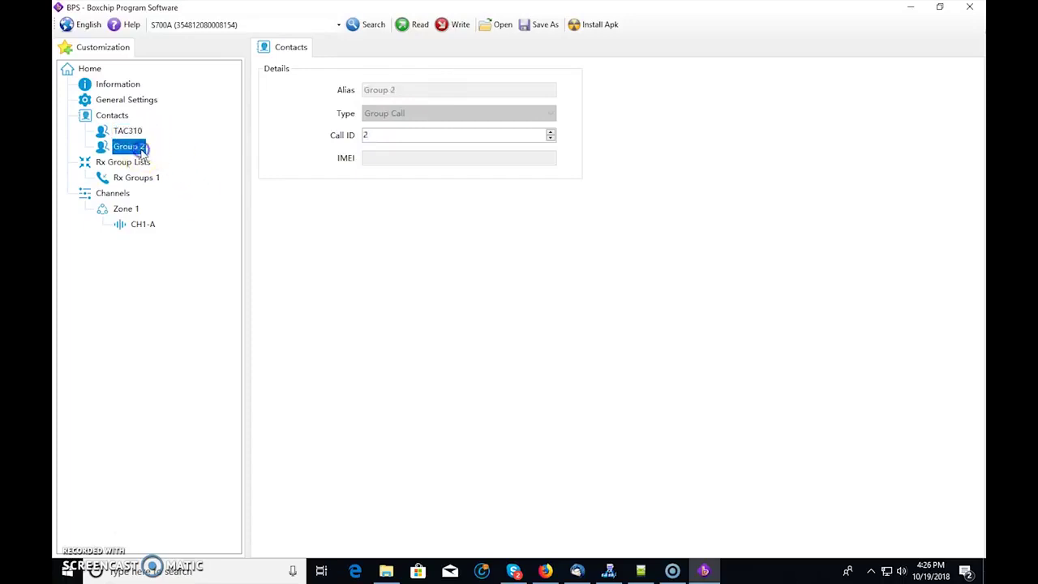
left_click(136, 132)
left_click(347, 136)
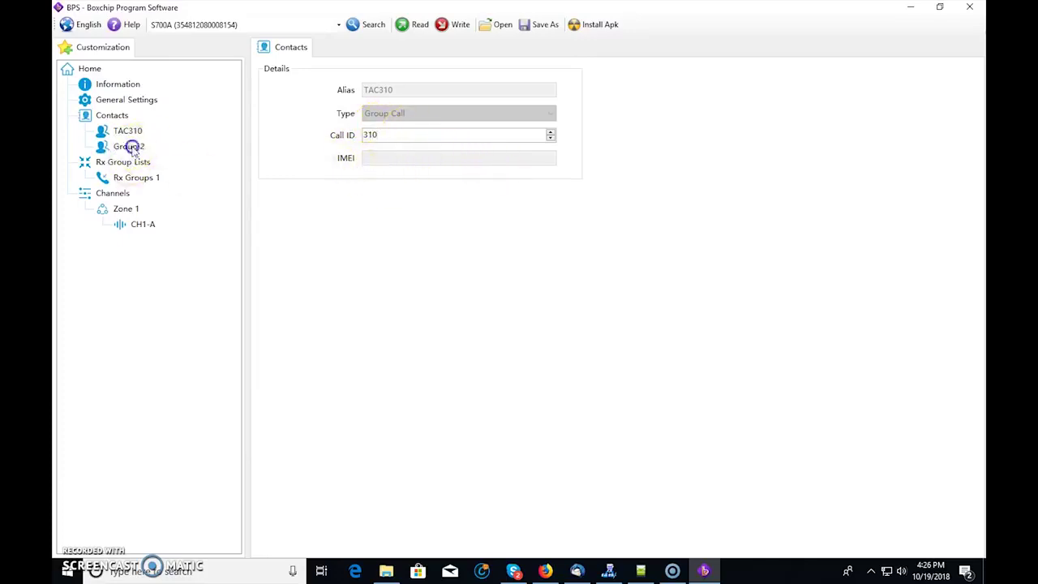
- Rename Group 2 to TAC311 and set its Call ID to 311
right_click(135, 147)
left_click(181, 216)
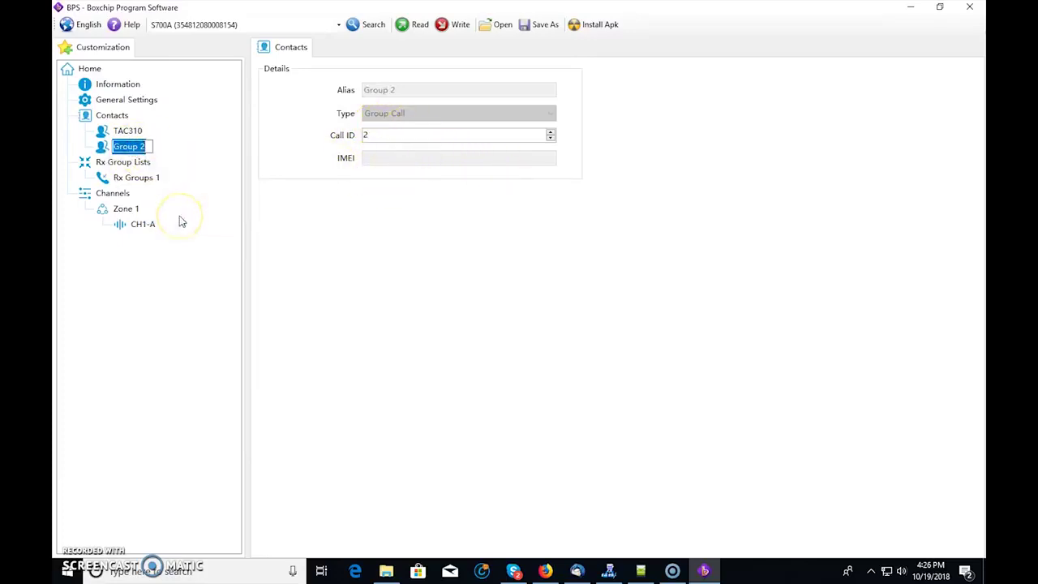
type("Tac311")
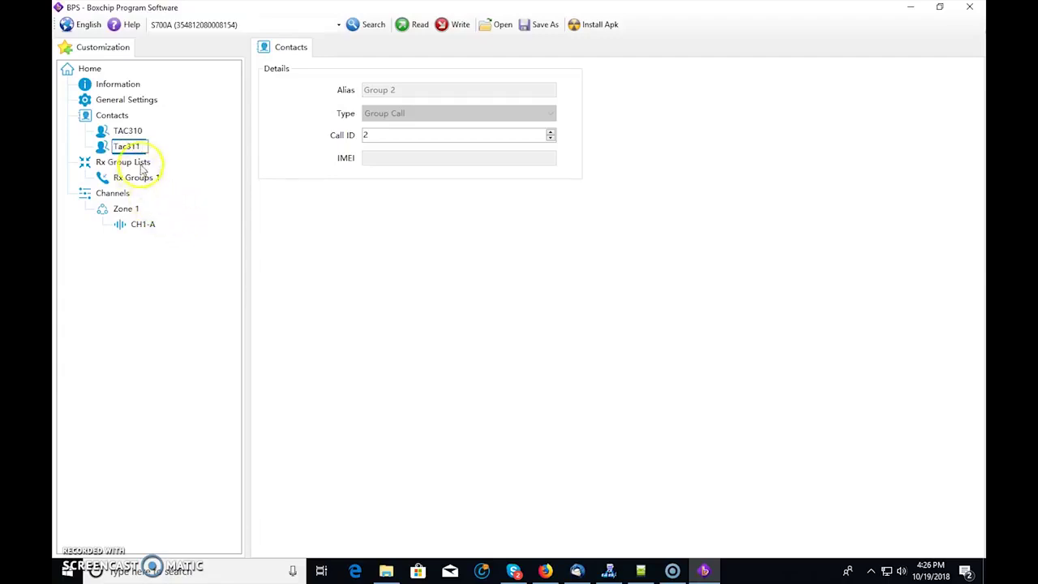
key("BackSpace")
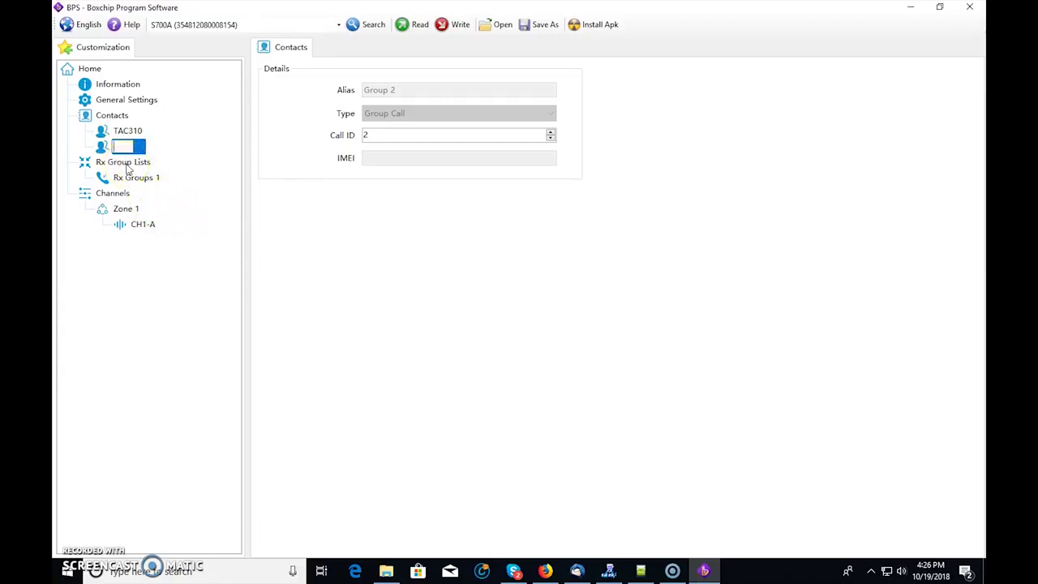
type("11")
left_click(220, 205)
left_click(347, 138)
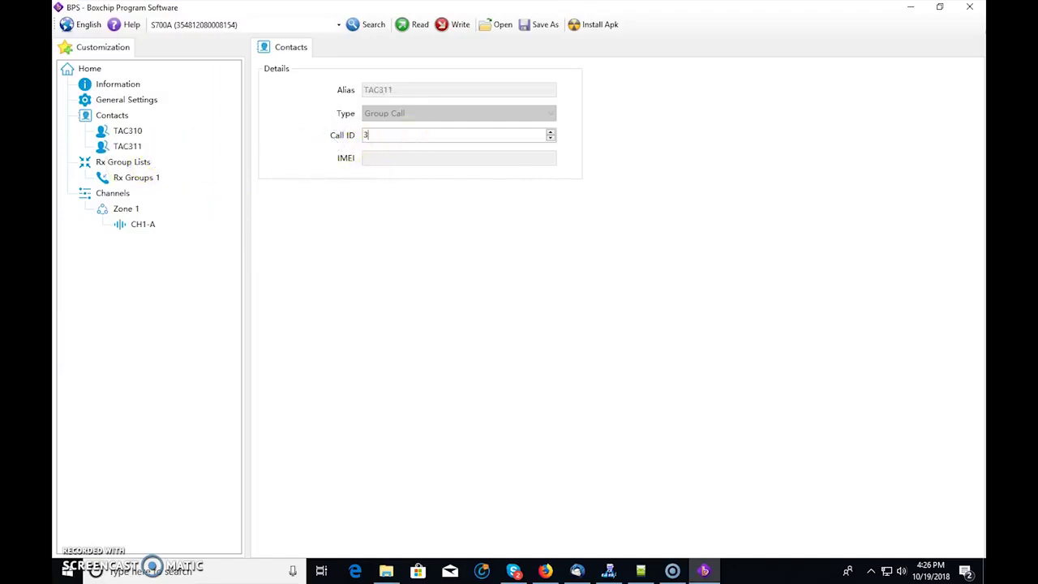
type("311")
left_click(112, 116)
right_click(114, 119)
- Add an individual-call contact and rename Person 3 to the operator's callsign
left_click(194, 142)
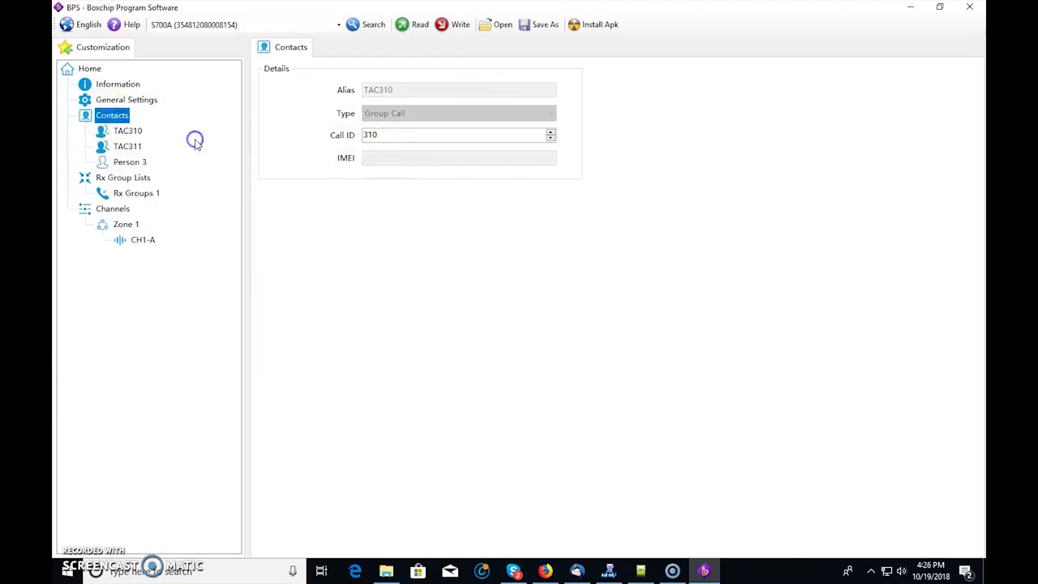
left_click(134, 163)
right_click(138, 165)
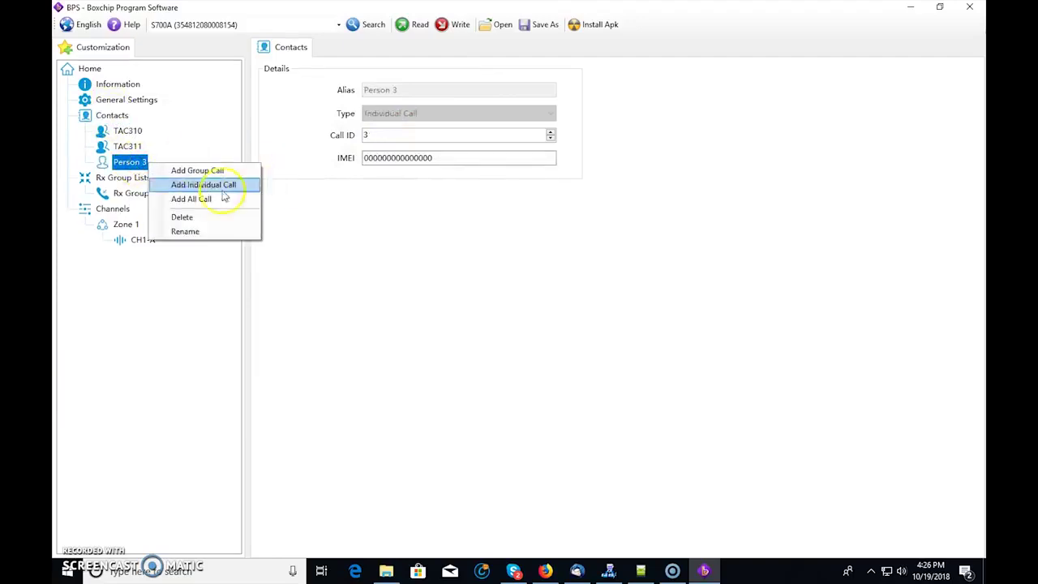
left_click(186, 232)
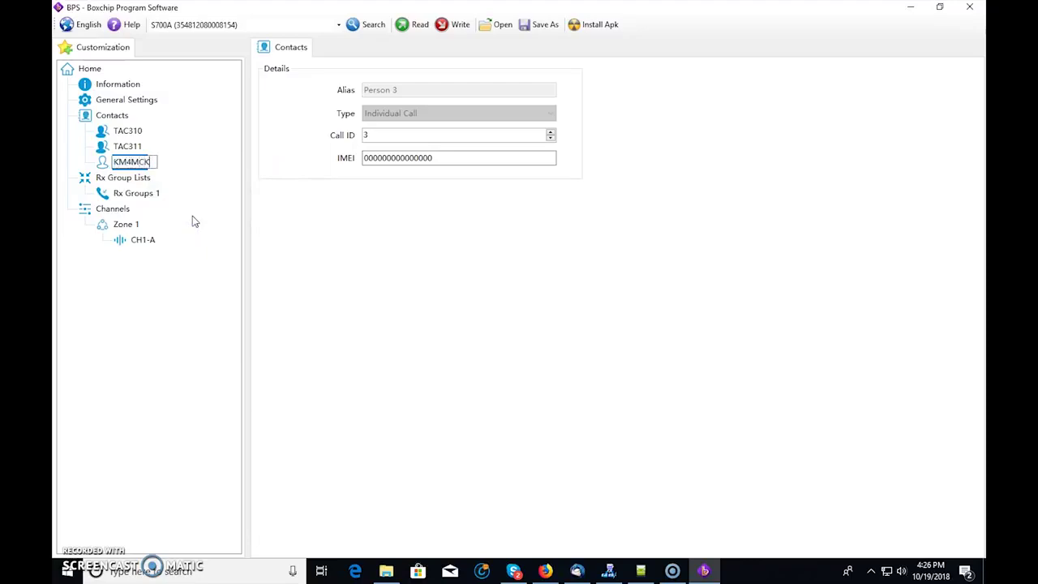
type("KM4MCK")
key("Return")
- Enter the operator's personal DMR ID as the new contact's Call ID
left_click(340, 136)
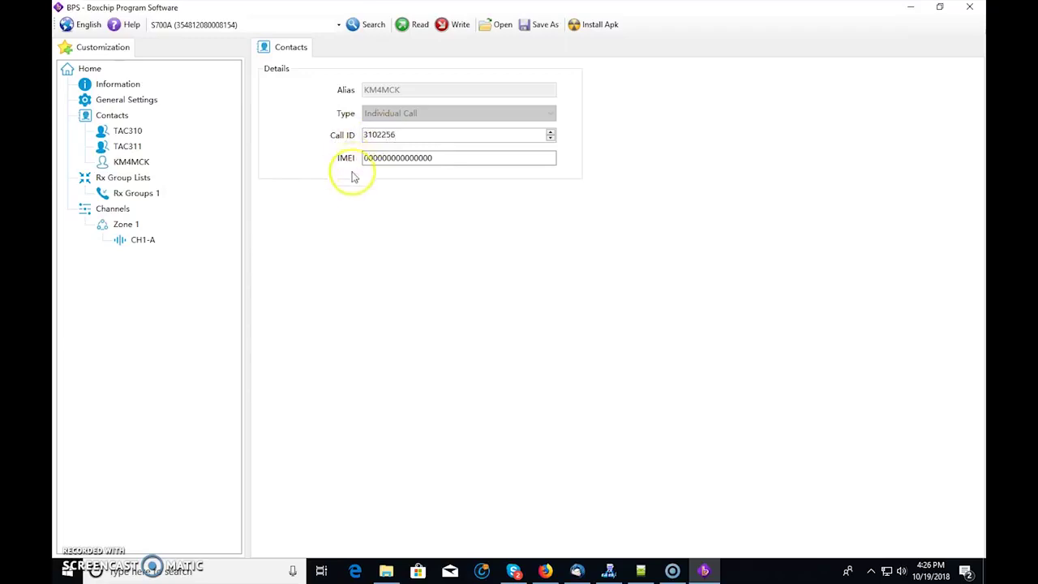
left_click(131, 162)
left_click(134, 163)
key("Escape")
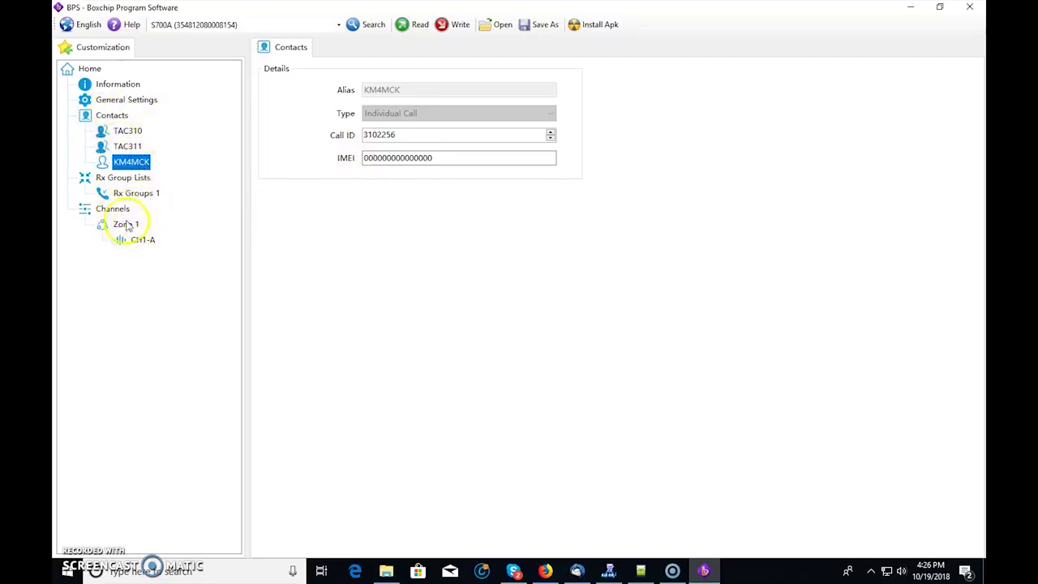
left_click(125, 226)
- Add two digital DMR channels, Digital 1 and Digital 2, to Zone 1
right_click(138, 227)
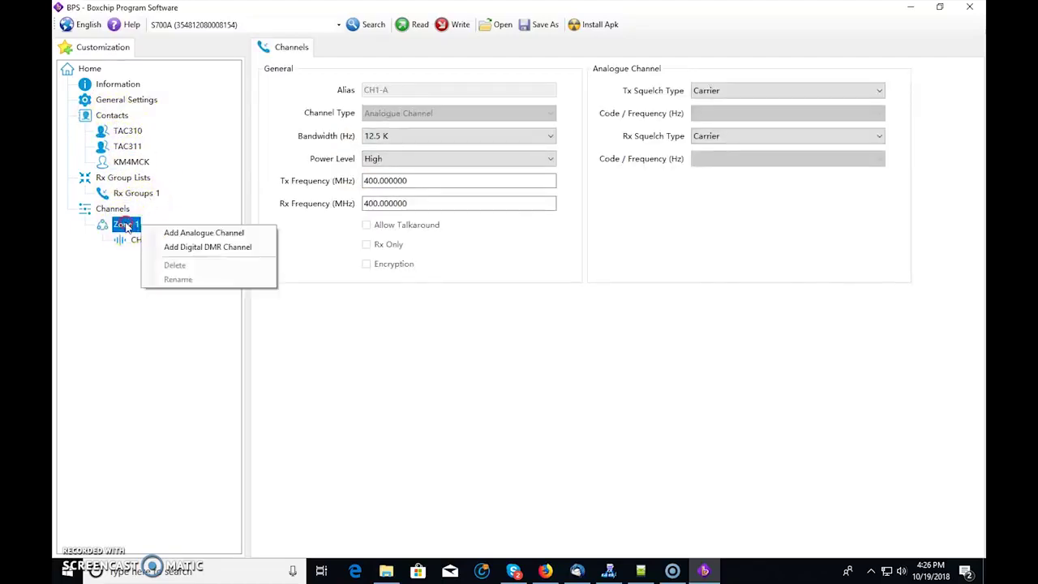
left_click(192, 247)
right_click(139, 225)
left_click(193, 247)
- Set CH1-A's Tx Frequency to 444.800000 MHz, keeping Carrier as Tx squelch type
left_click(144, 239)
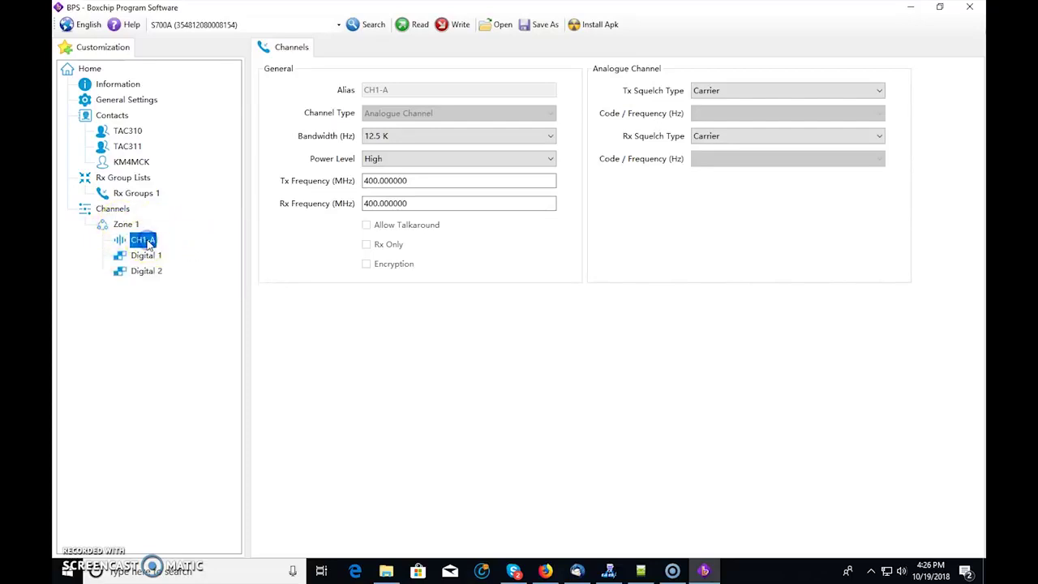
left_click(728, 92)
left_click(728, 92)
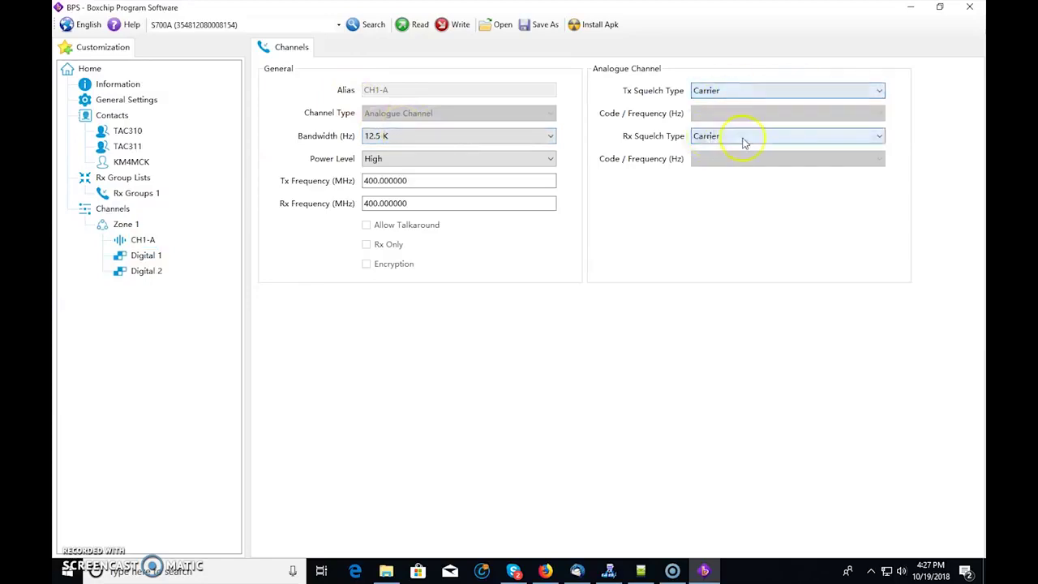
left_click_drag(420, 181, 349, 182)
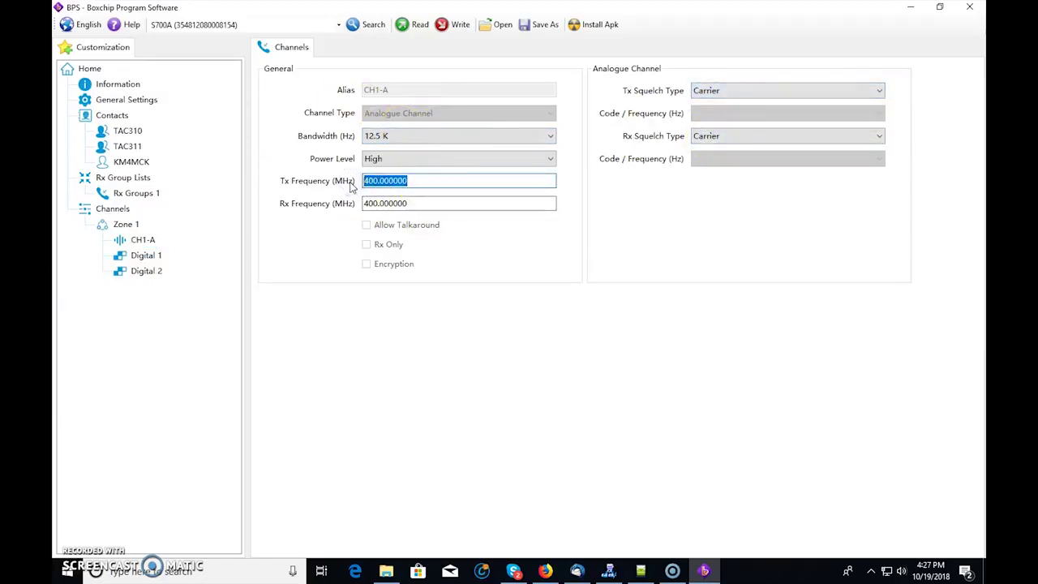
type("44")
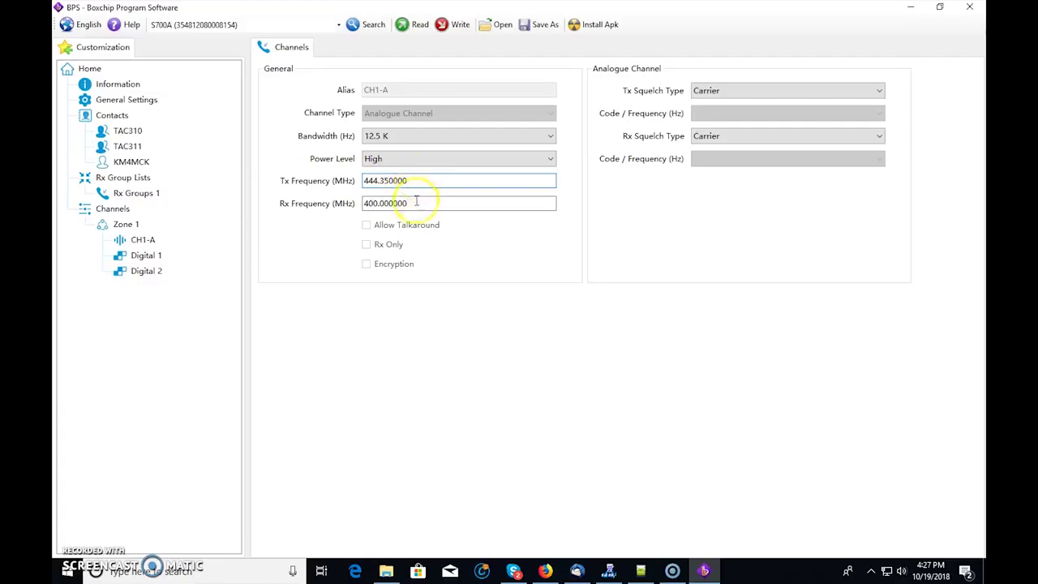
left_click_drag(422, 202, 351, 204)
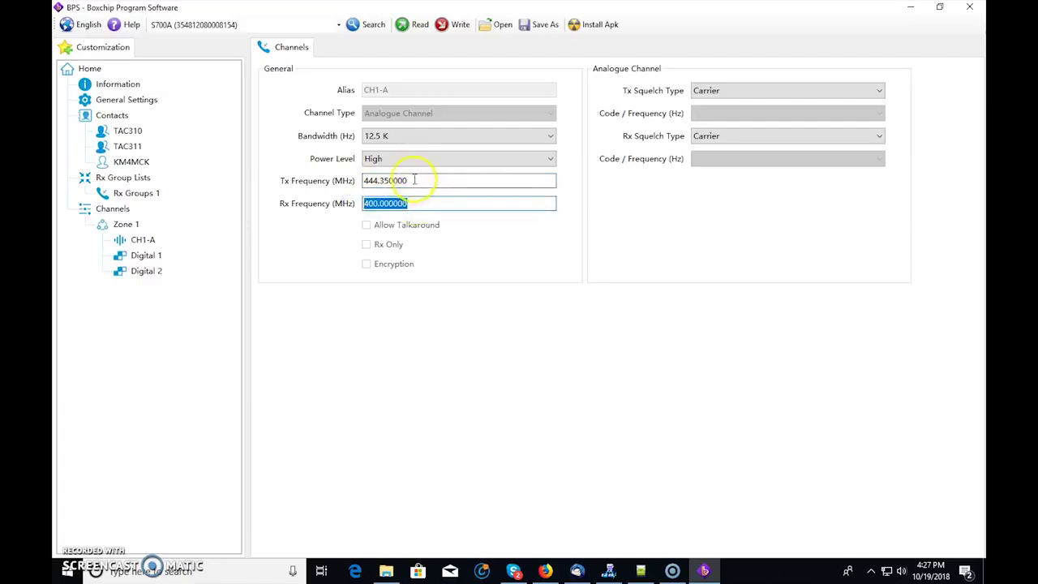
left_click_drag(412, 180, 349, 183)
type("444.80")
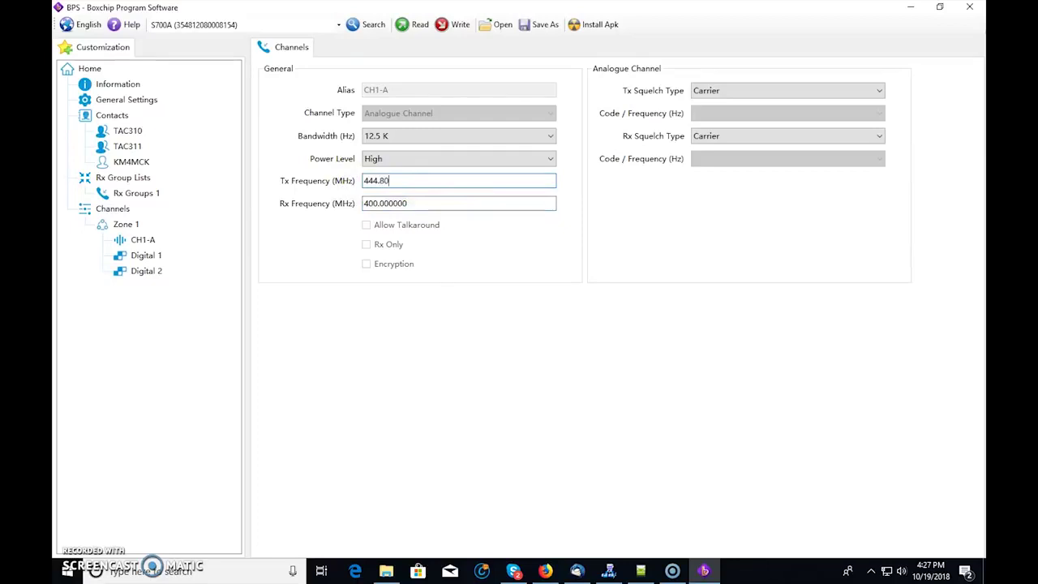
type("0000")
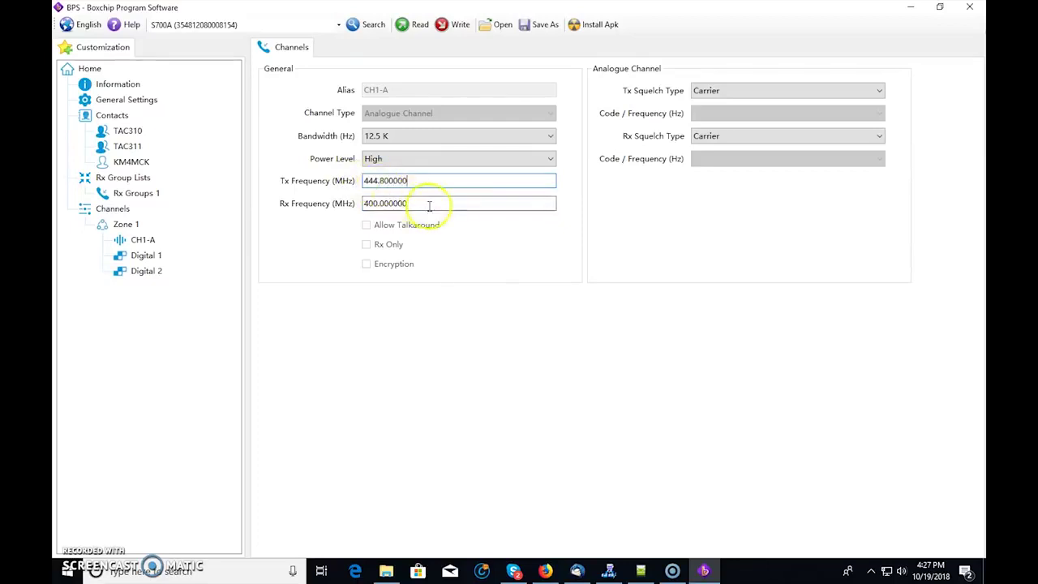
- Set CH1-A's Rx Frequency to 449.800000 MHz, keeping 12.5 K bandwidth
left_click_drag(429, 204, 347, 204)
type("449")
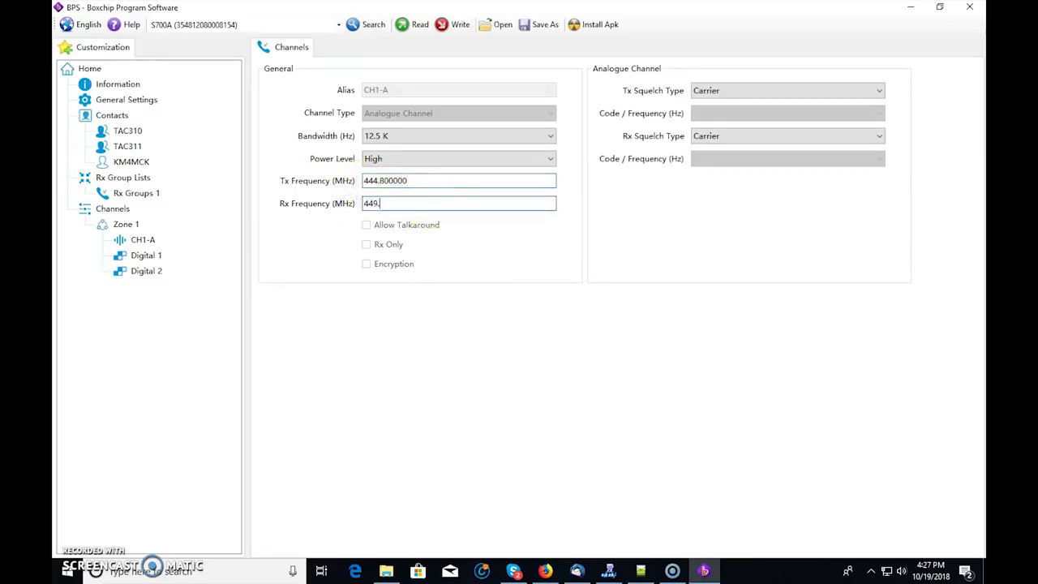
left_click(408, 136)
left_click(389, 146)
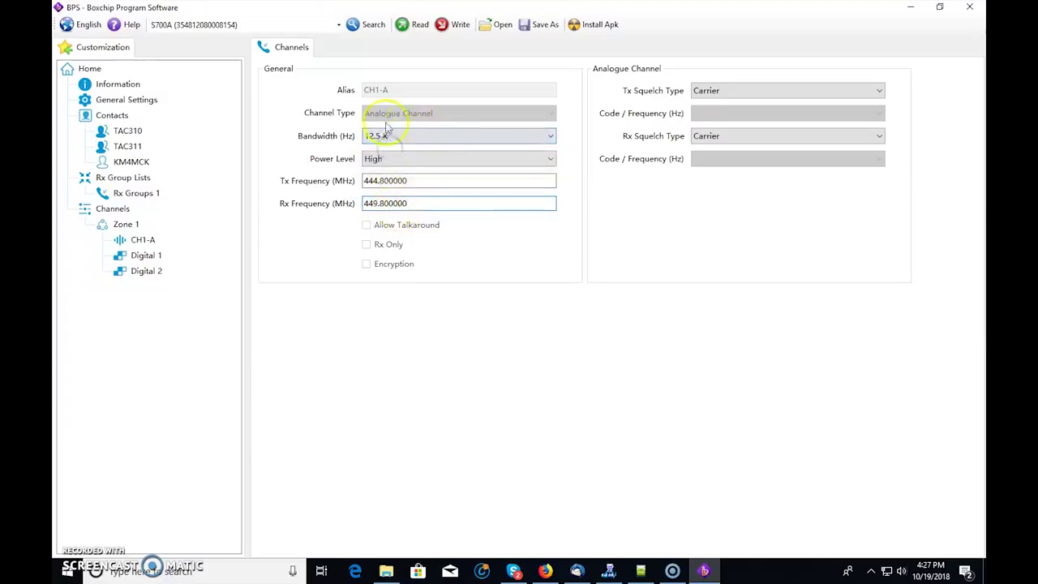
left_click(142, 240)
left_click(144, 256)
- Rename the CH1-A channel to the repeater's callsign
right_click(146, 240)
left_click(195, 294)
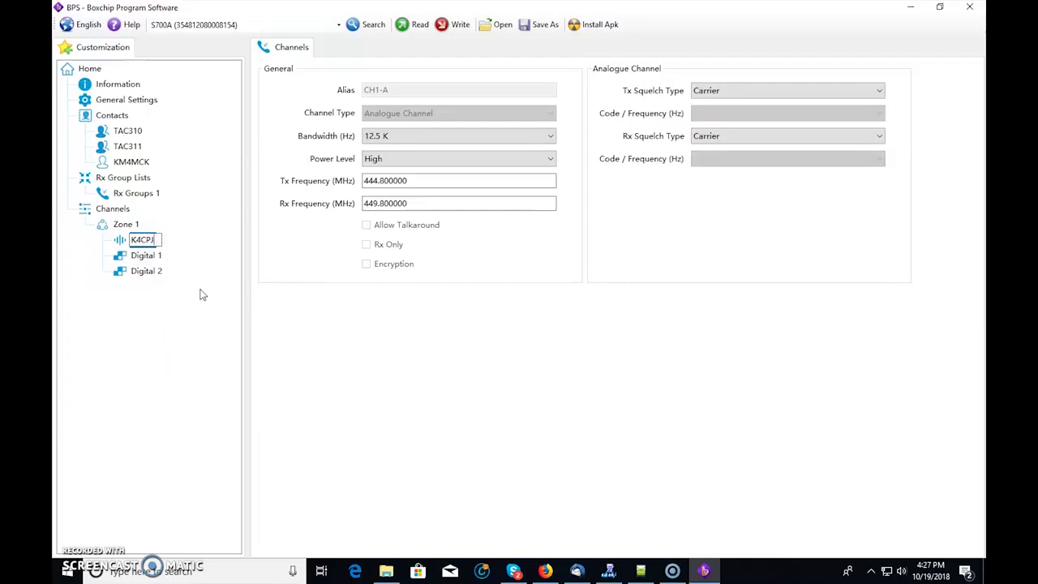
left_click(144, 255)
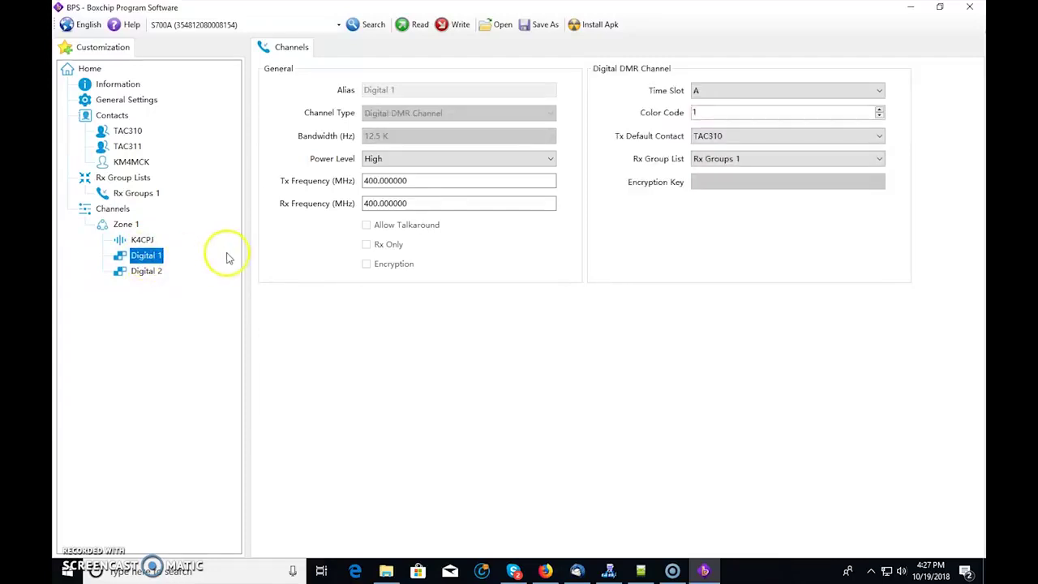
- Set Digital 1 to 444.350000 MHz Tx and 449.350000 MHz Rx, keeping TAC310 as default contact
left_click_drag(429, 183, 336, 181)
type("44")
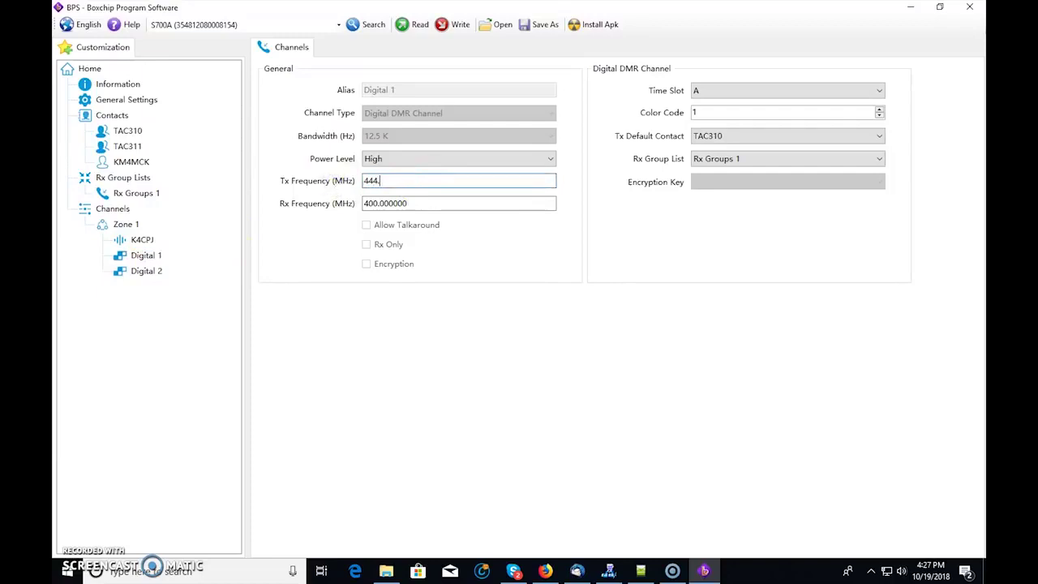
left_click_drag(424, 203, 334, 203)
type("449")
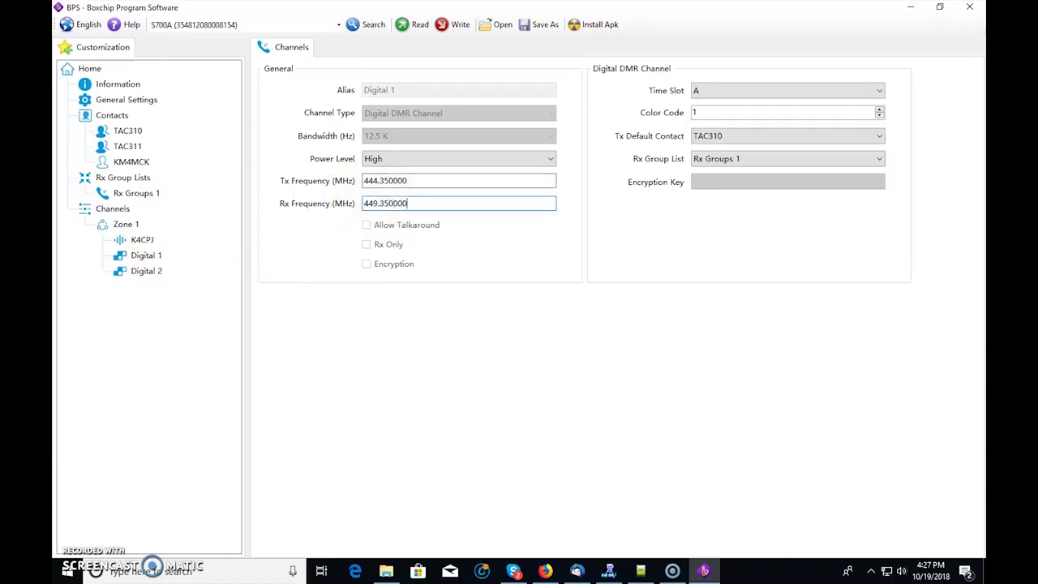
left_click(740, 136)
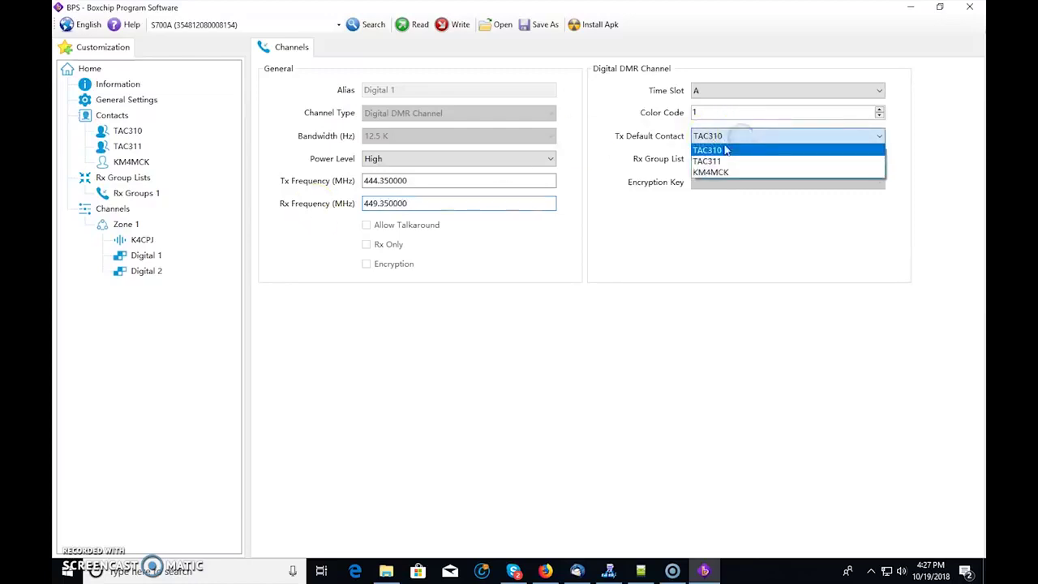
left_click(634, 195)
- Add a new group-call contact and rename Group 4 to Treasure Coast
right_click(122, 118)
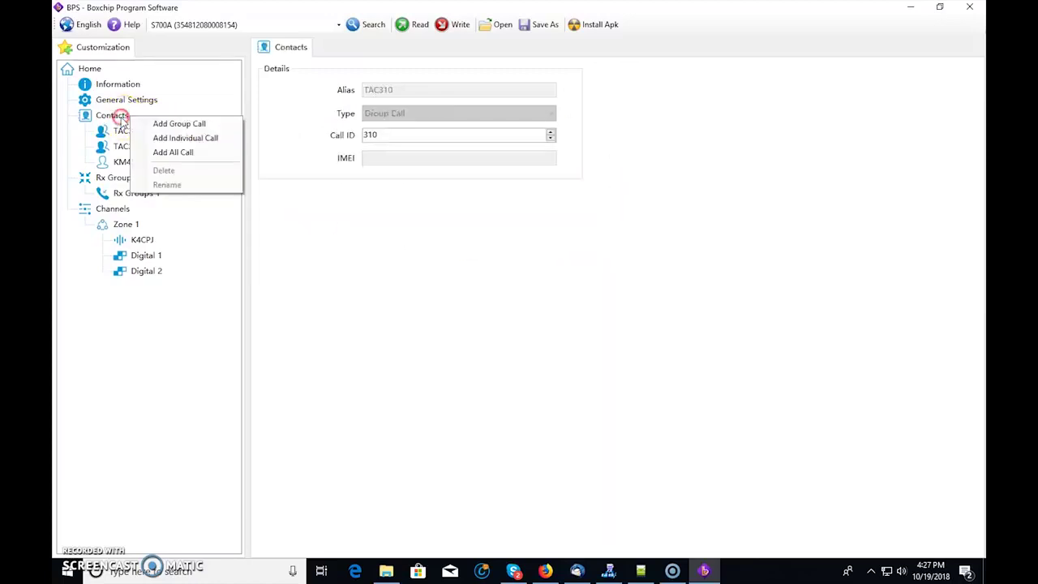
left_click(183, 123)
left_click(127, 178)
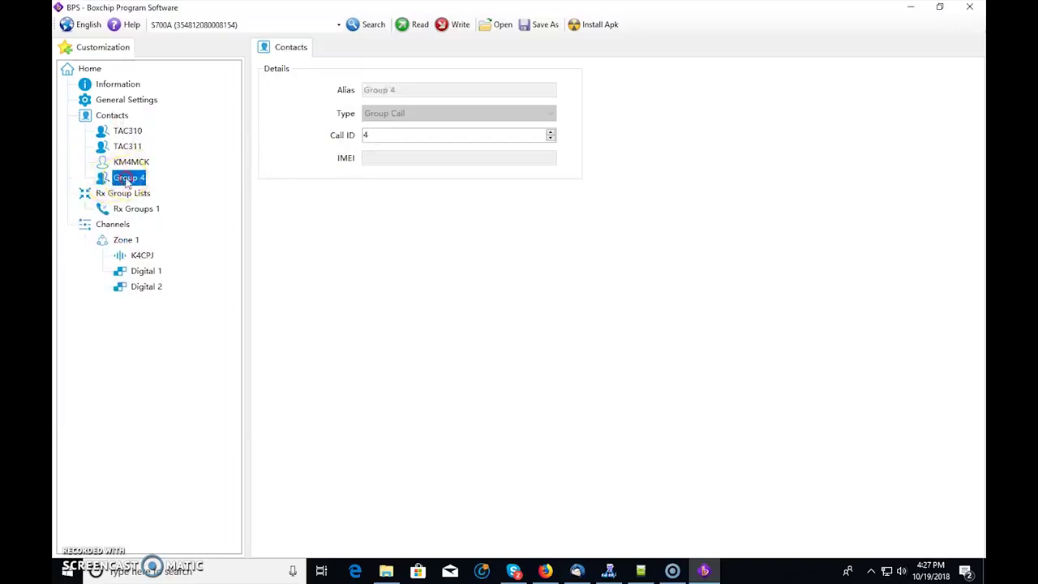
right_click(128, 180)
left_click(182, 247)
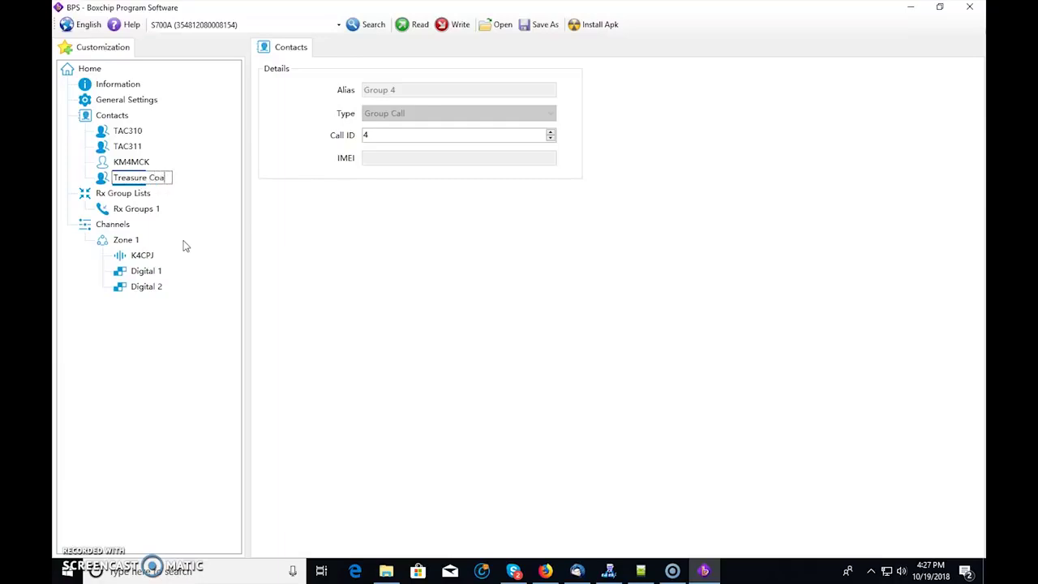
type("Treasure Coast")
key("Return")
left_click(132, 163)
- Enter 31123 as the Treasure Coast contact's Call ID
left_click(158, 180)
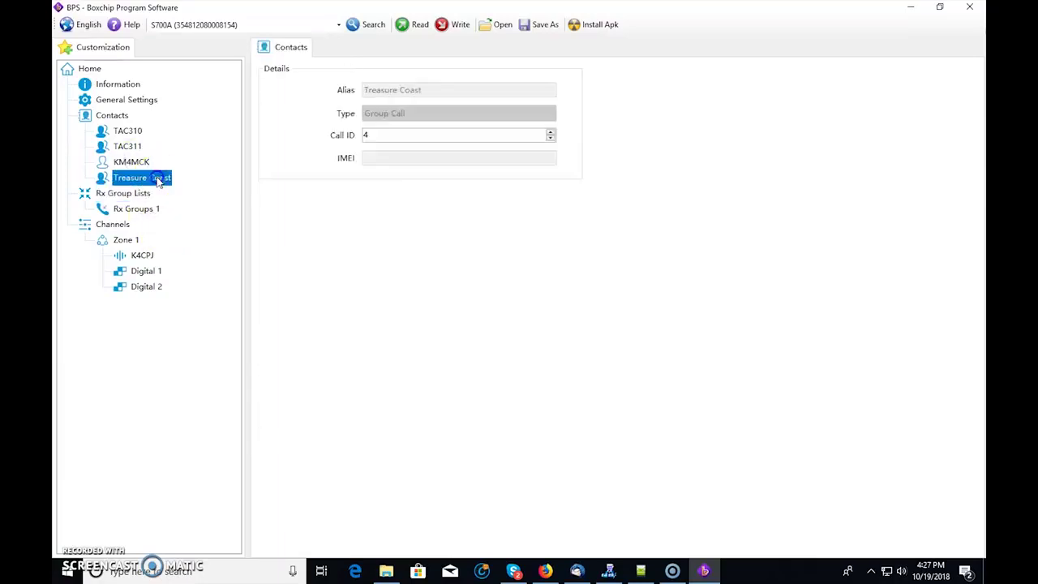
left_click(386, 138)
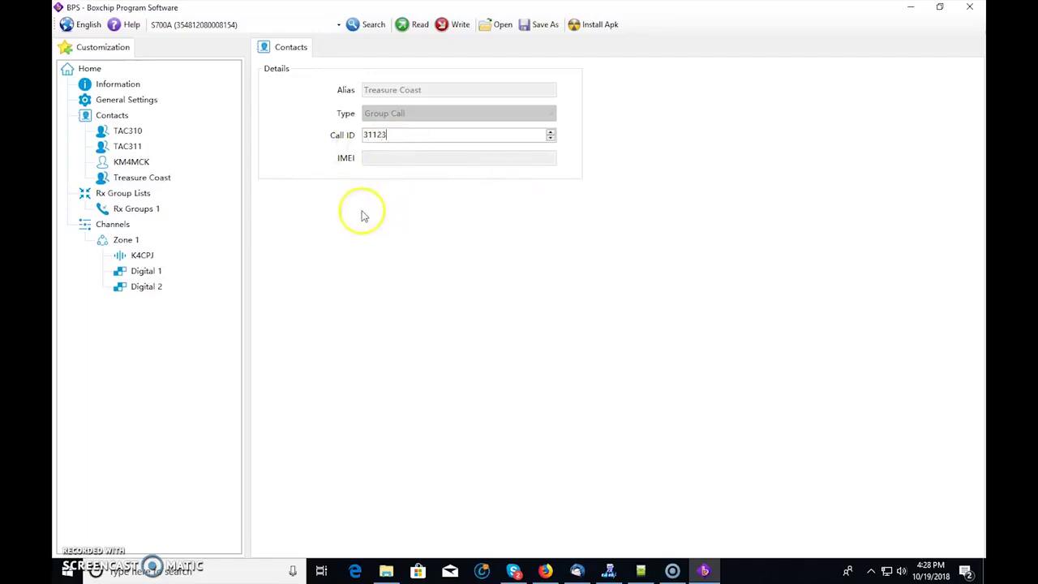
left_click(143, 255)
left_click(147, 271)
- Rename the Digital 1 channel to its callsign alias
right_click(150, 274)
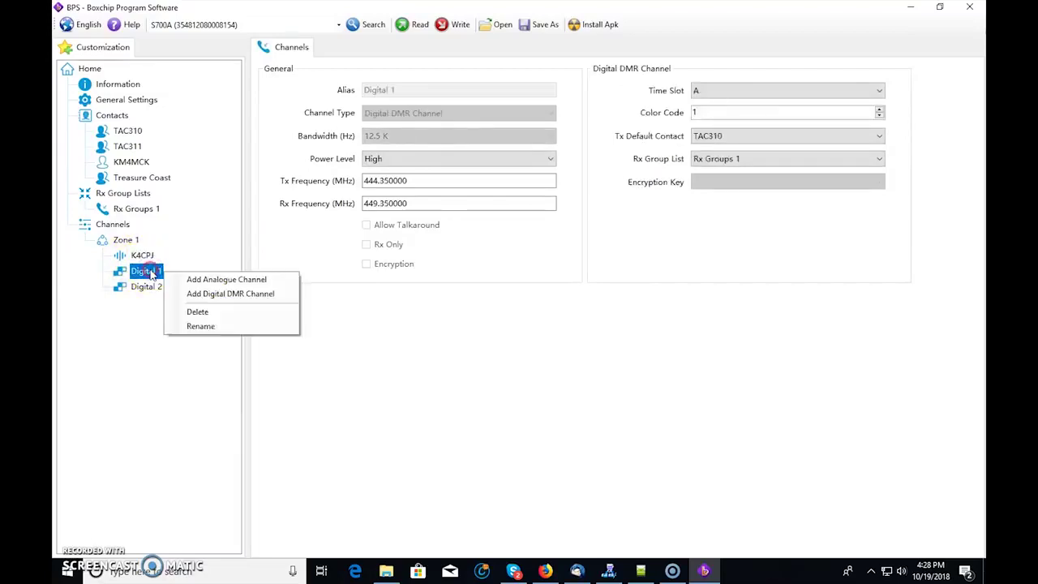
left_click(204, 324)
type("KJ4")
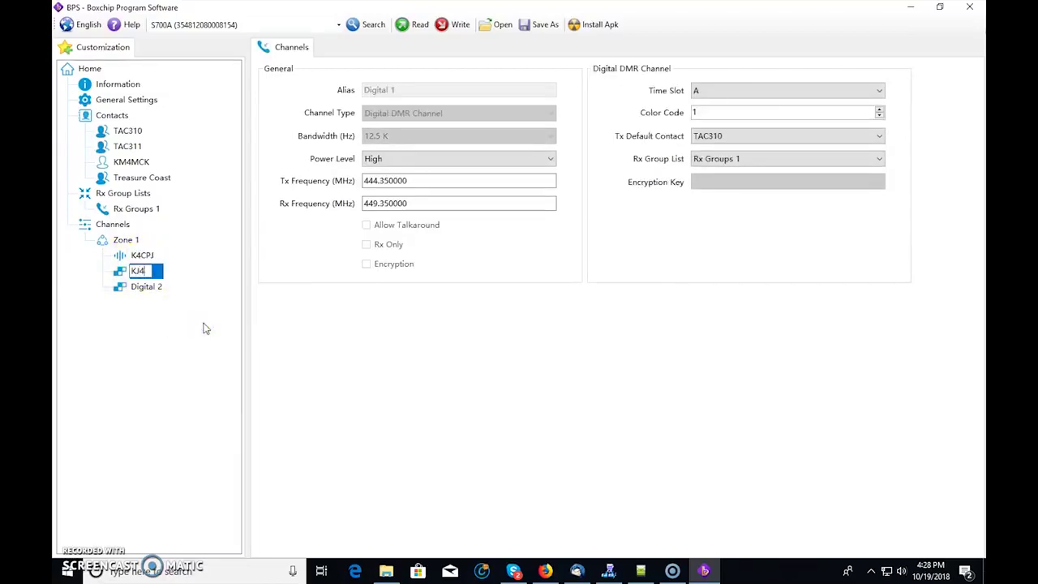
key("Return")
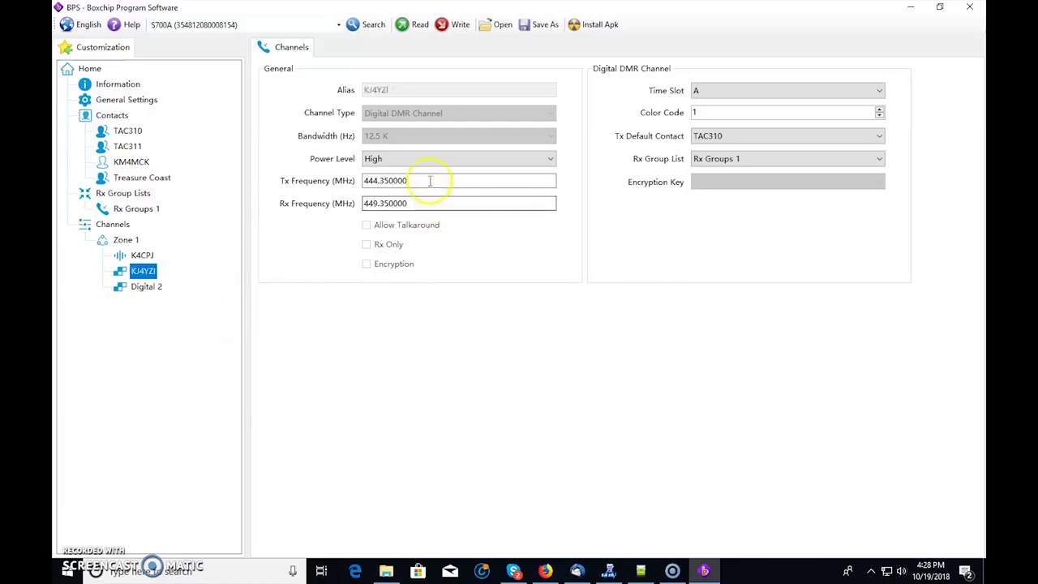
- Make Treasure Coast the channel's default transmit contact and set its time slot to B
left_click(742, 136)
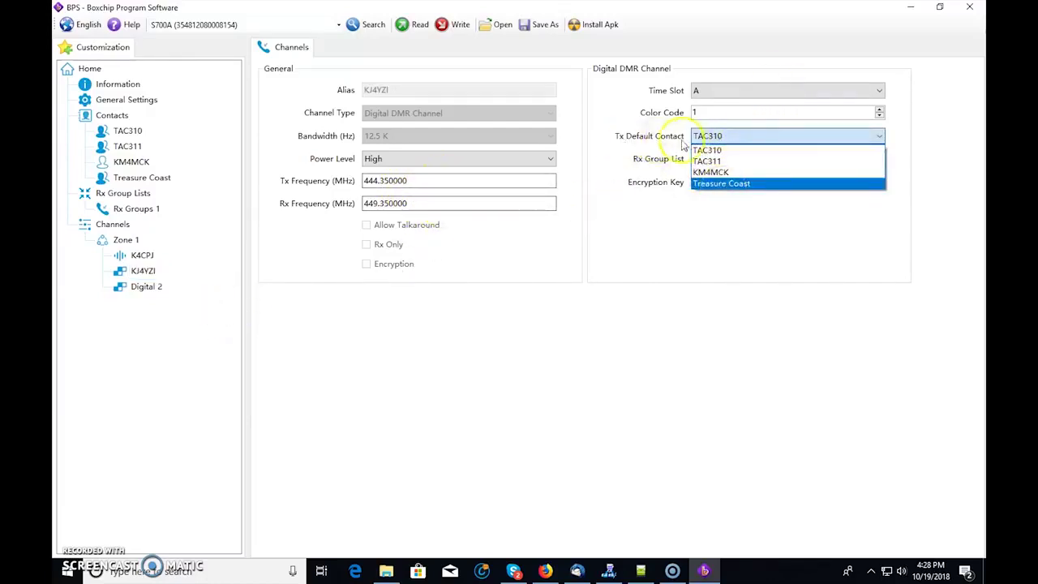
left_click(728, 184)
left_click(729, 161)
left_click(719, 92)
left_click(719, 114)
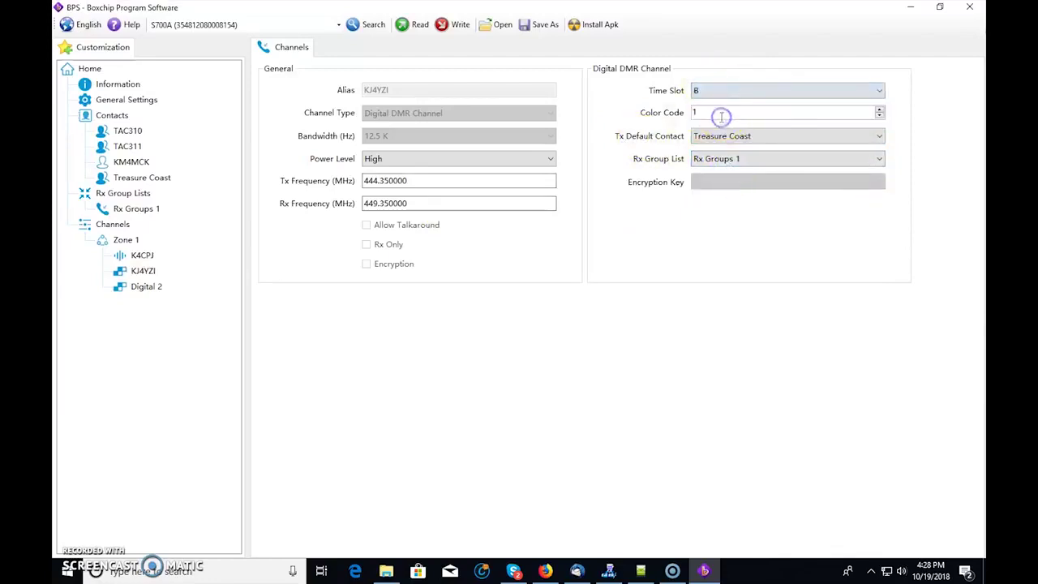
left_click(144, 288)
- Rename Digital 2 to Hotspot and set its Tx and Rx frequencies to 435 MHz
right_click(144, 289)
left_click(201, 341)
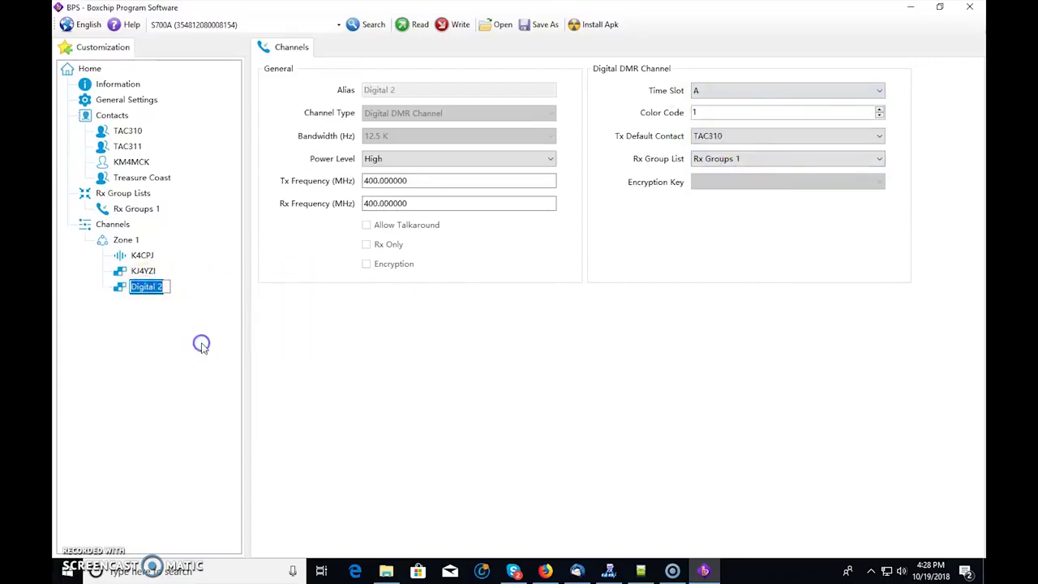
left_click(225, 335)
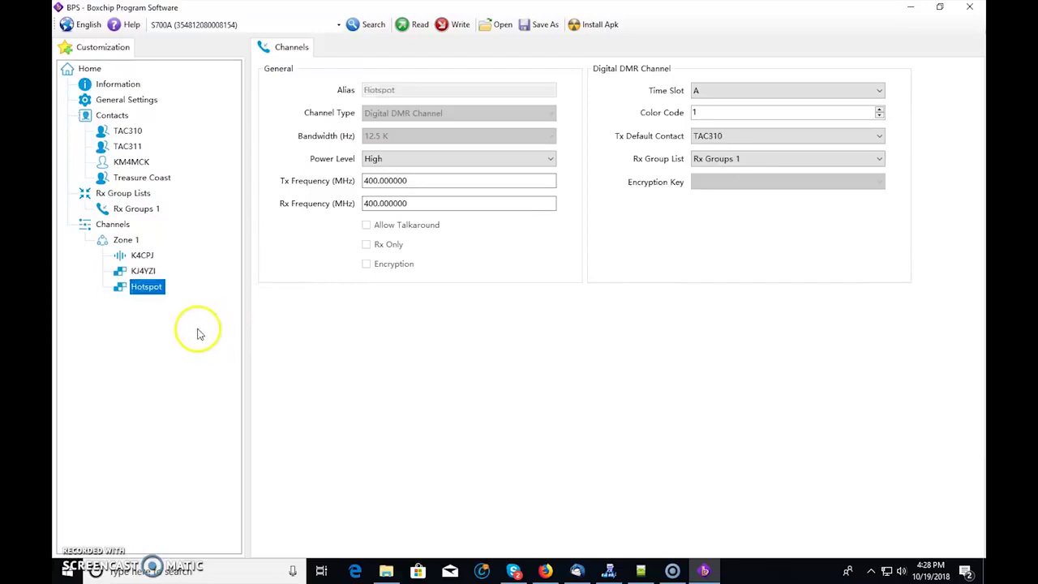
left_click_drag(399, 184, 341, 181)
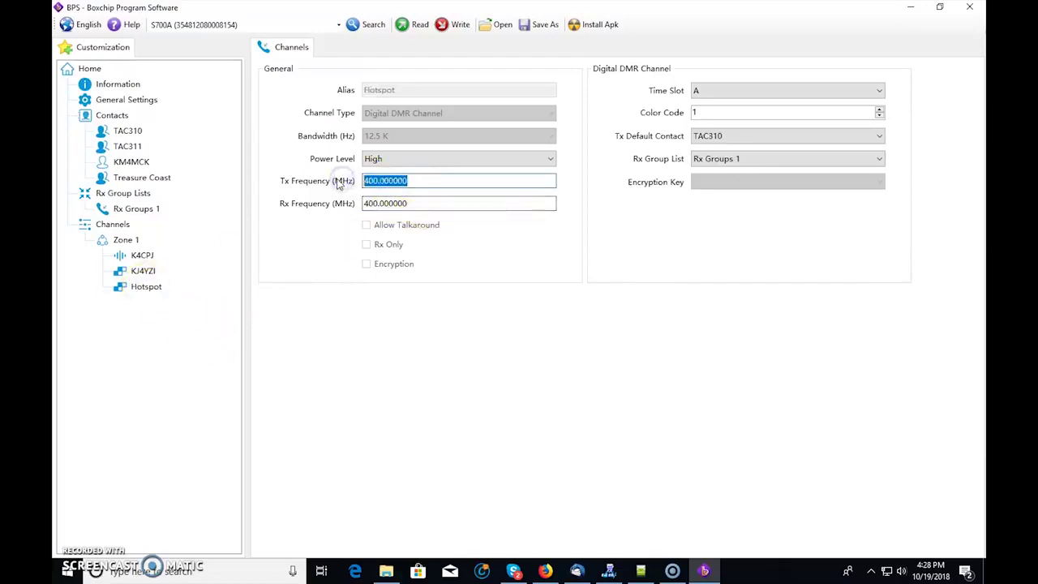
type("432")
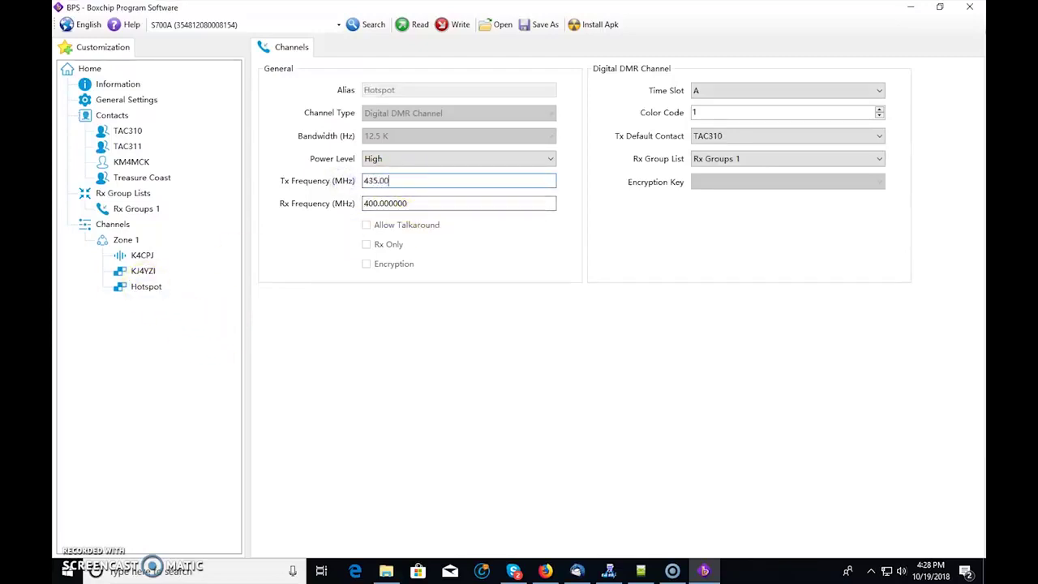
left_click_drag(411, 202, 347, 202)
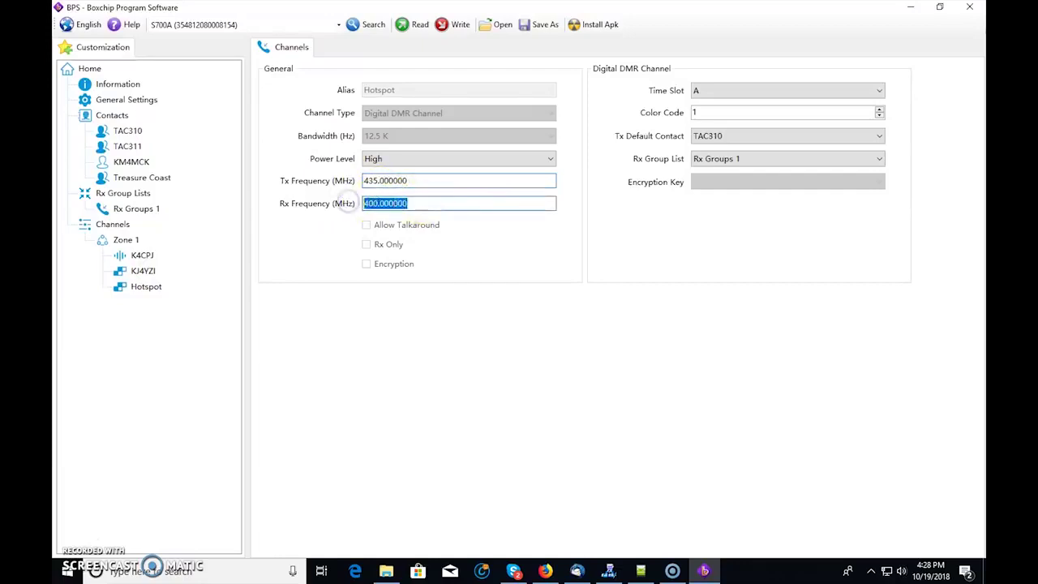
type("435")
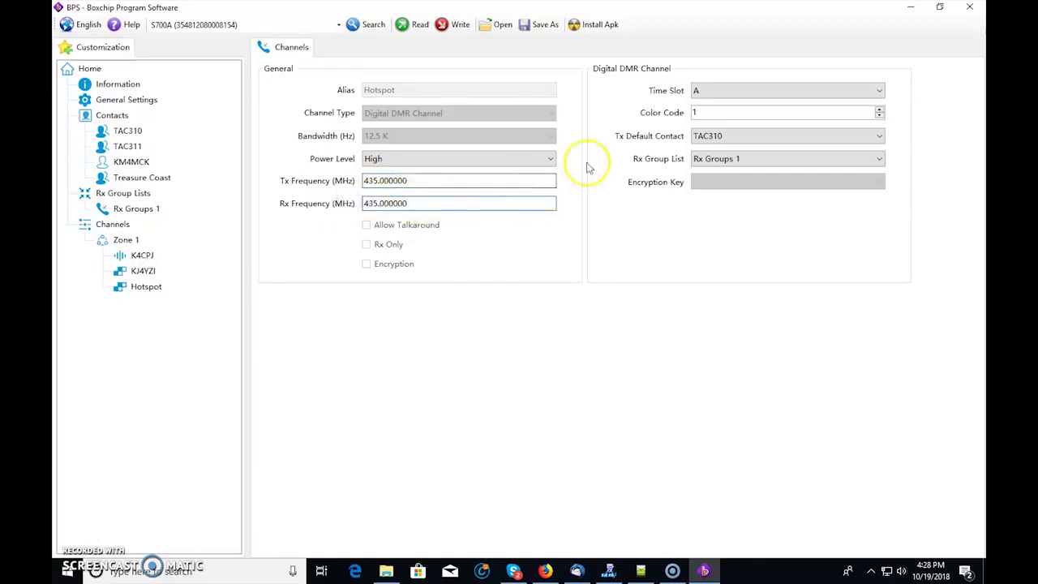
- Give Hotspot Low power, time slot B and TAC311 as default transmit contact
left_click(478, 158)
left_click(444, 175)
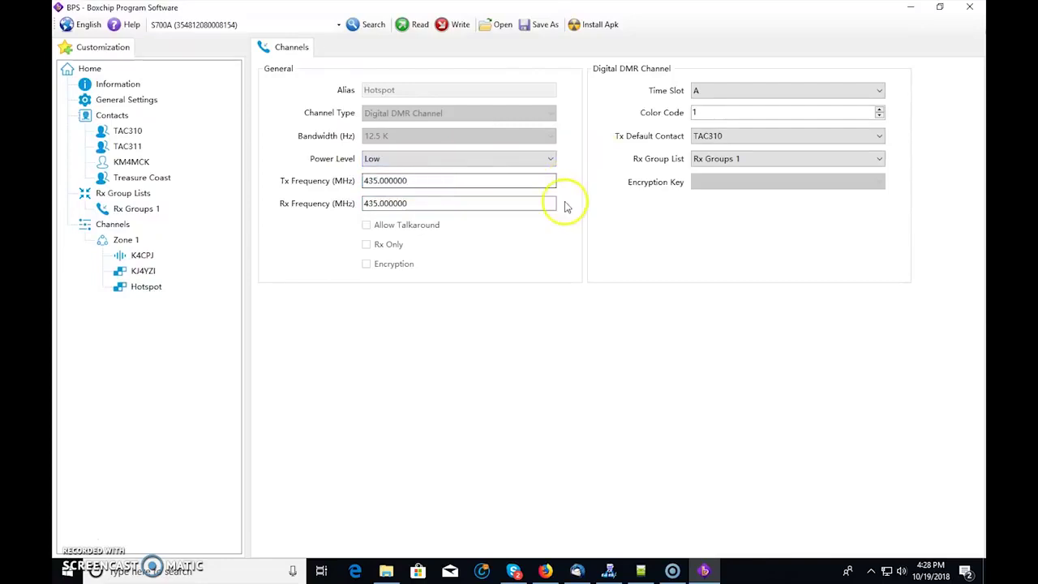
left_click(745, 91)
left_click(719, 118)
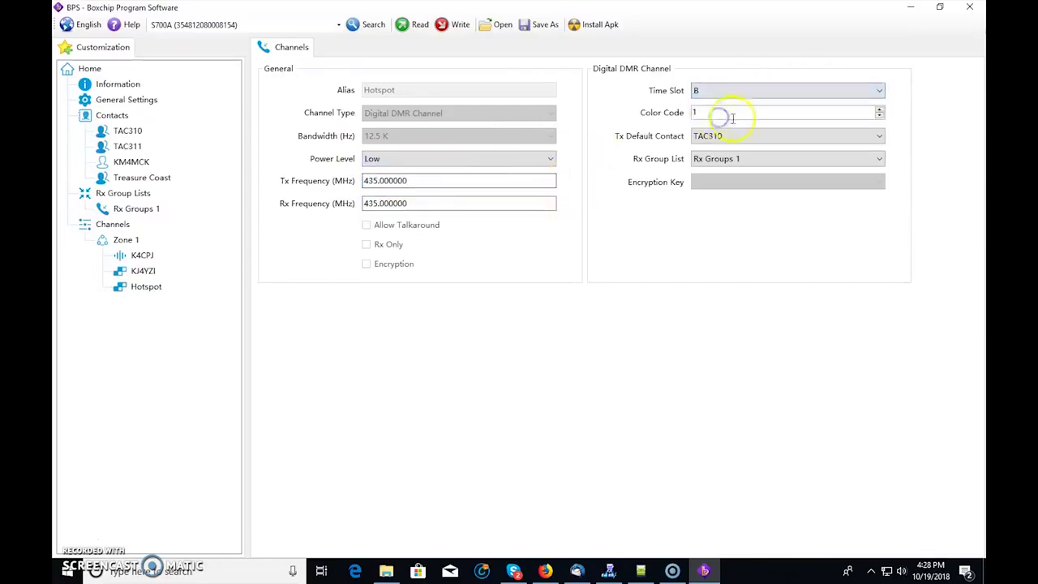
left_click(738, 136)
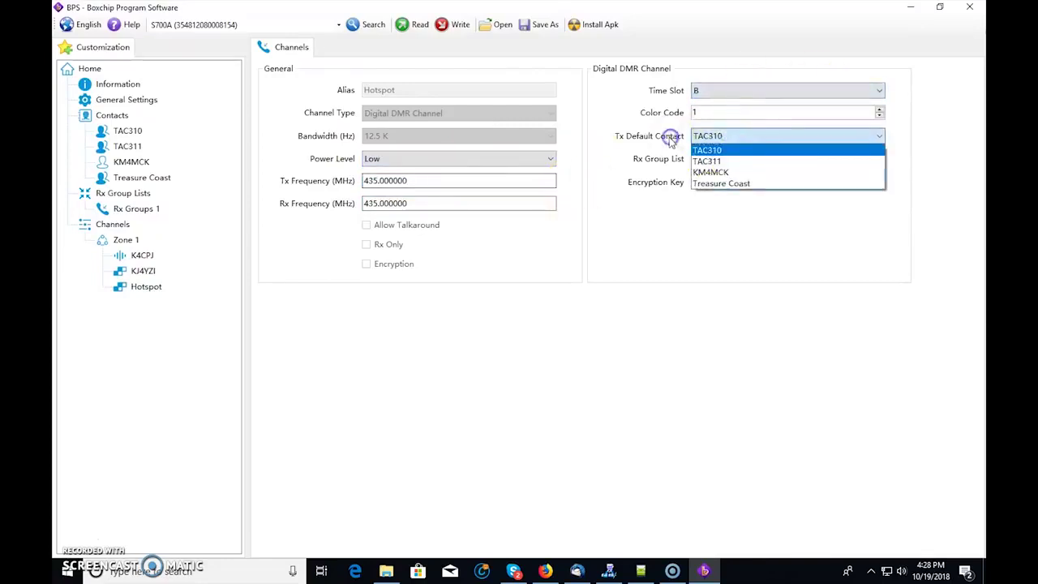
left_click(724, 160)
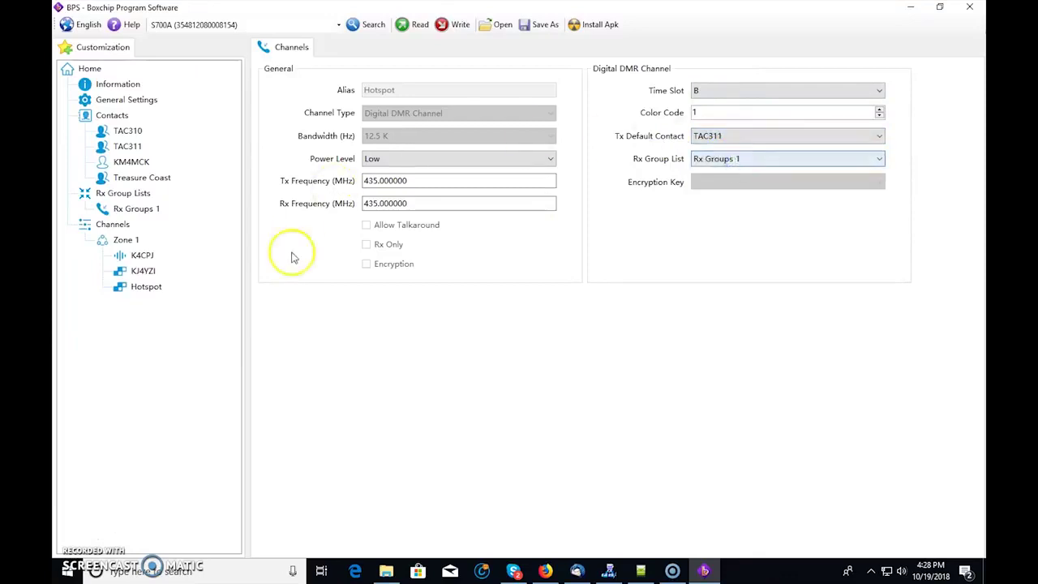
left_click(128, 362)
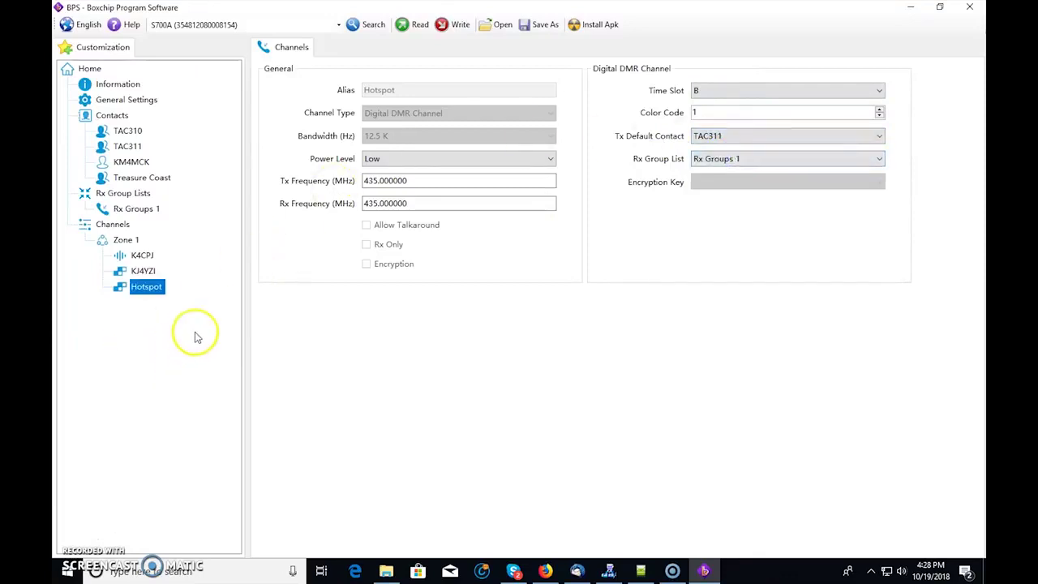
left_click(136, 209)
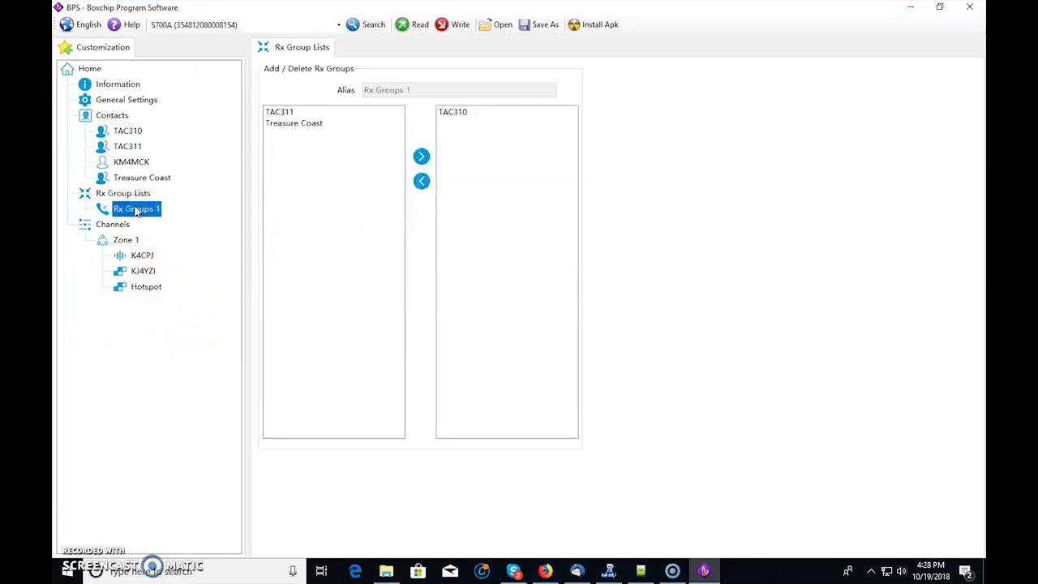
- Move Treasure Coast and TAC311 from the available contacts into Rx Groups 1's members
left_click(309, 122)
left_click(421, 155)
left_click(283, 112)
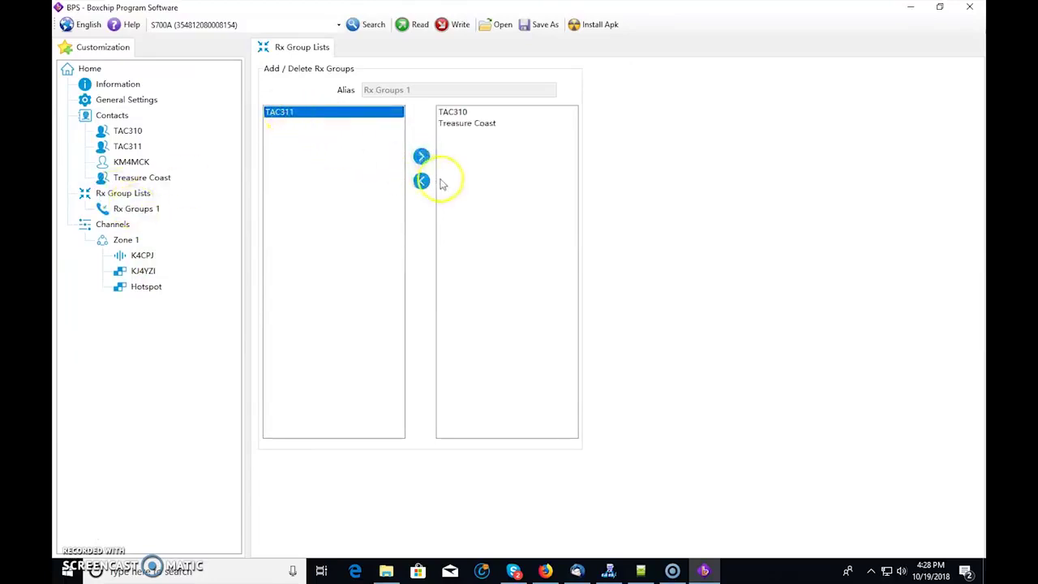
left_click(421, 156)
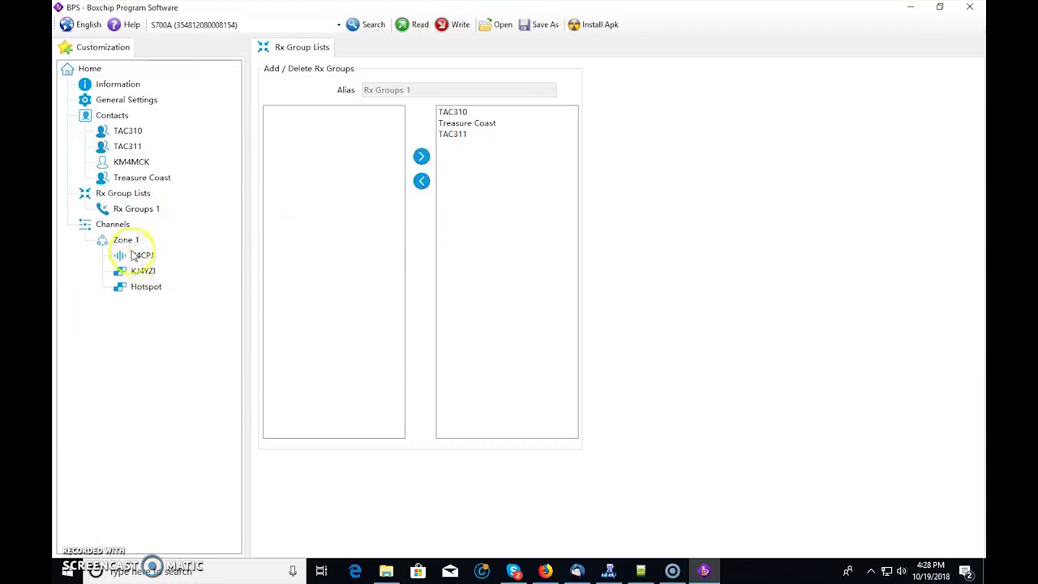
left_click(112, 223)
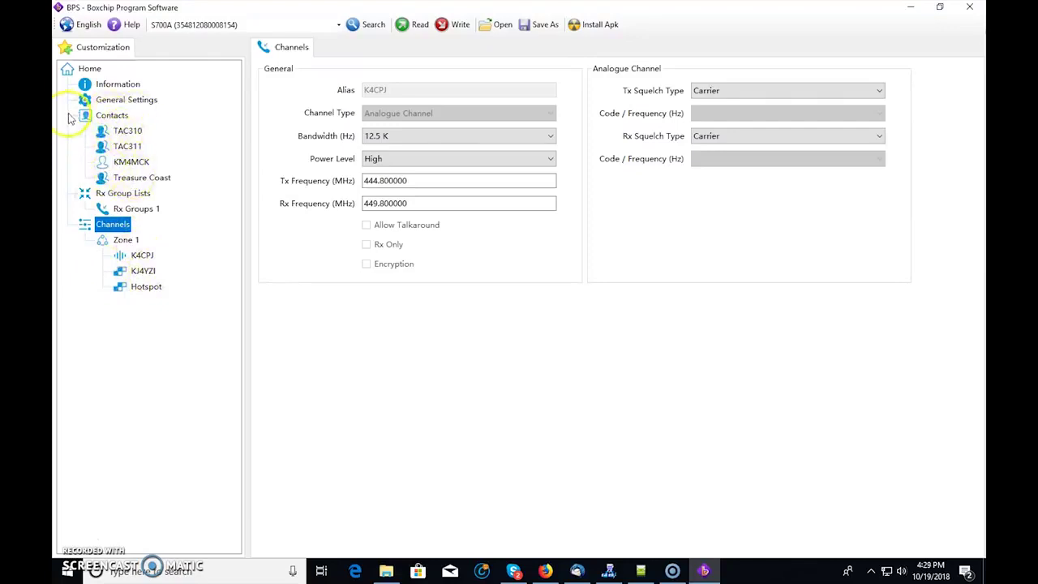
- Save the codeplug as 'boxchip codeplug' and write it to the radio
left_click(543, 26)
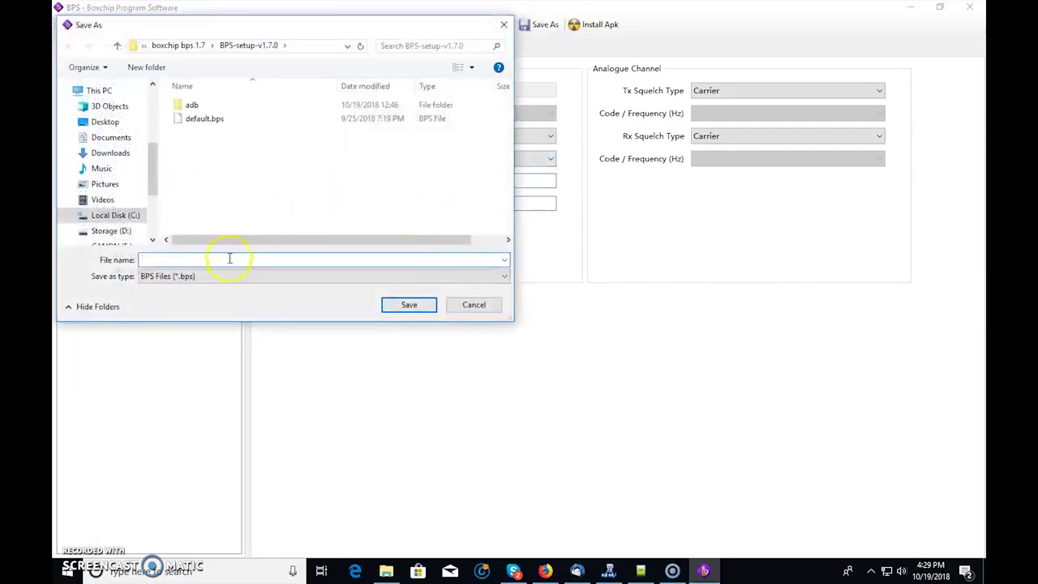
type("boxchip codeplug")
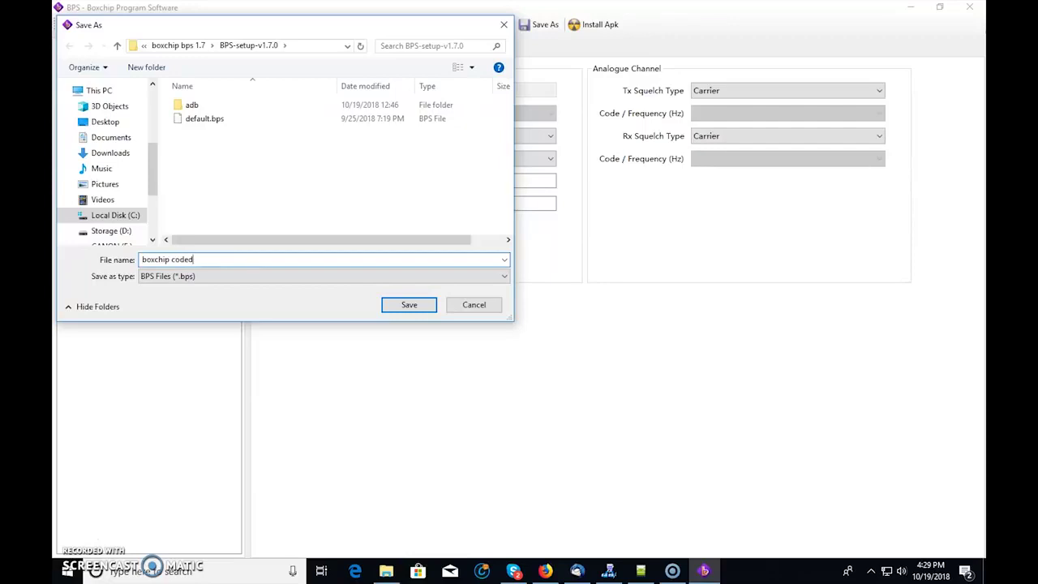
left_click(409, 315)
left_click(576, 329)
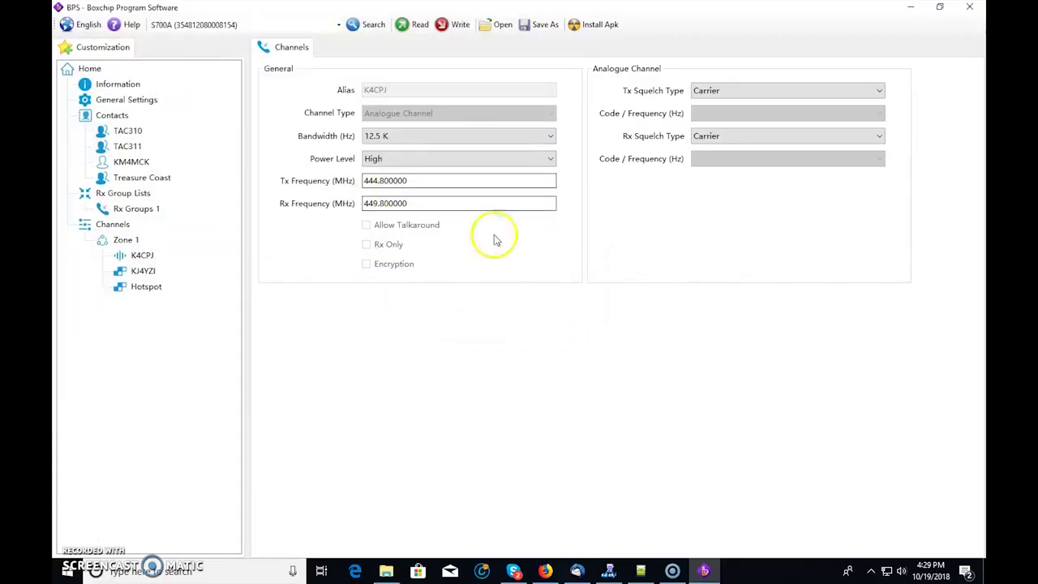
left_click(454, 26)
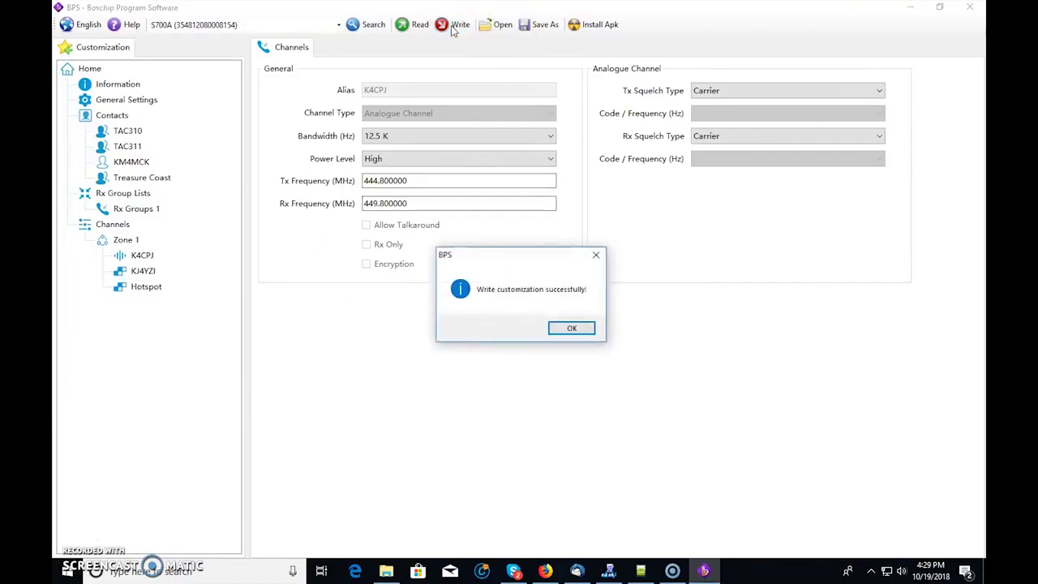
left_click(522, 322)
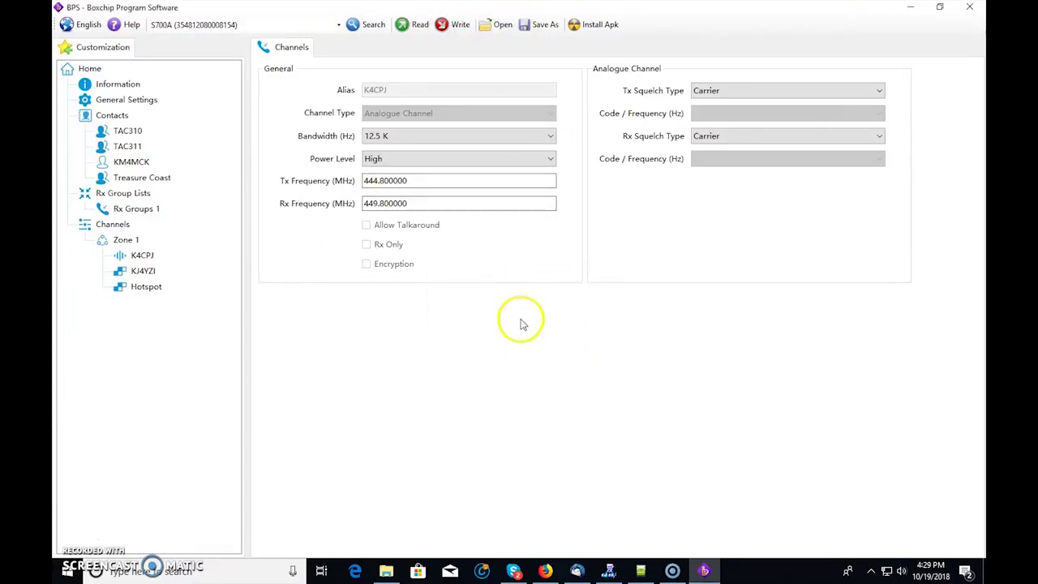